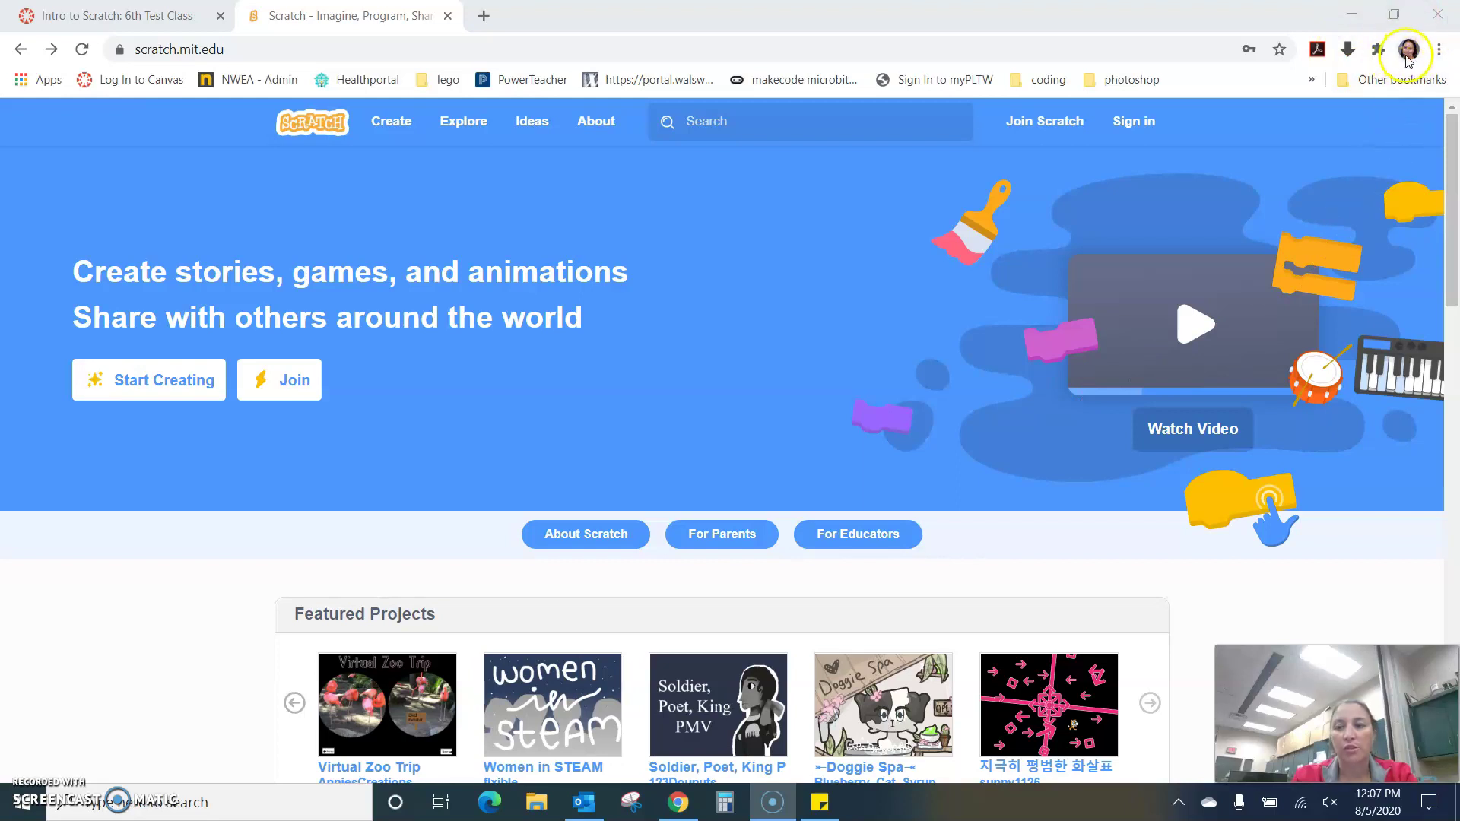
- Glance at the Chrome profile menu, then start a new account with Join Scratch
{"action": "left_click", "coordinate": [1407, 52]}
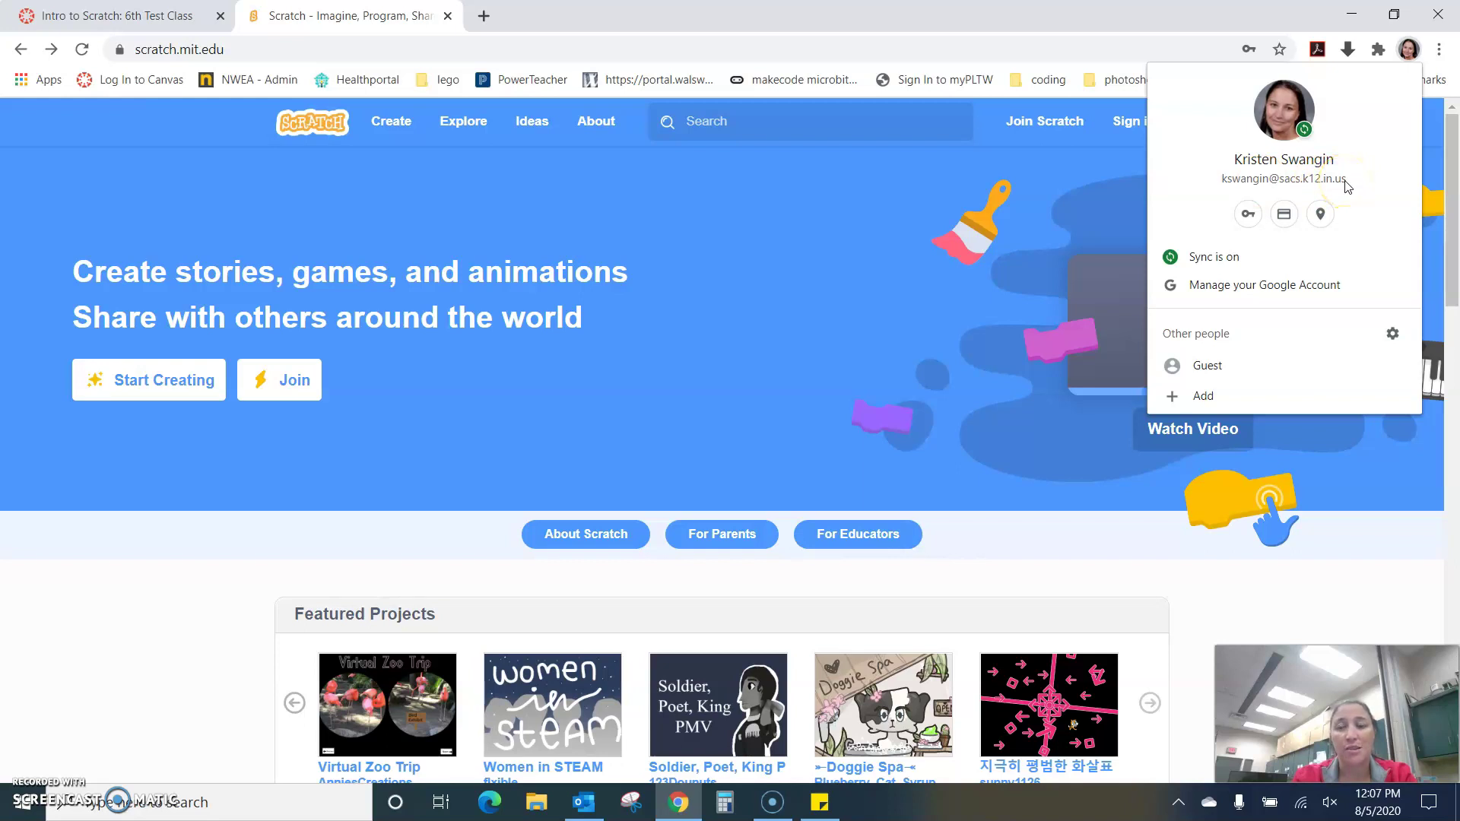
{"action": "left_click", "coordinate": [983, 17]}
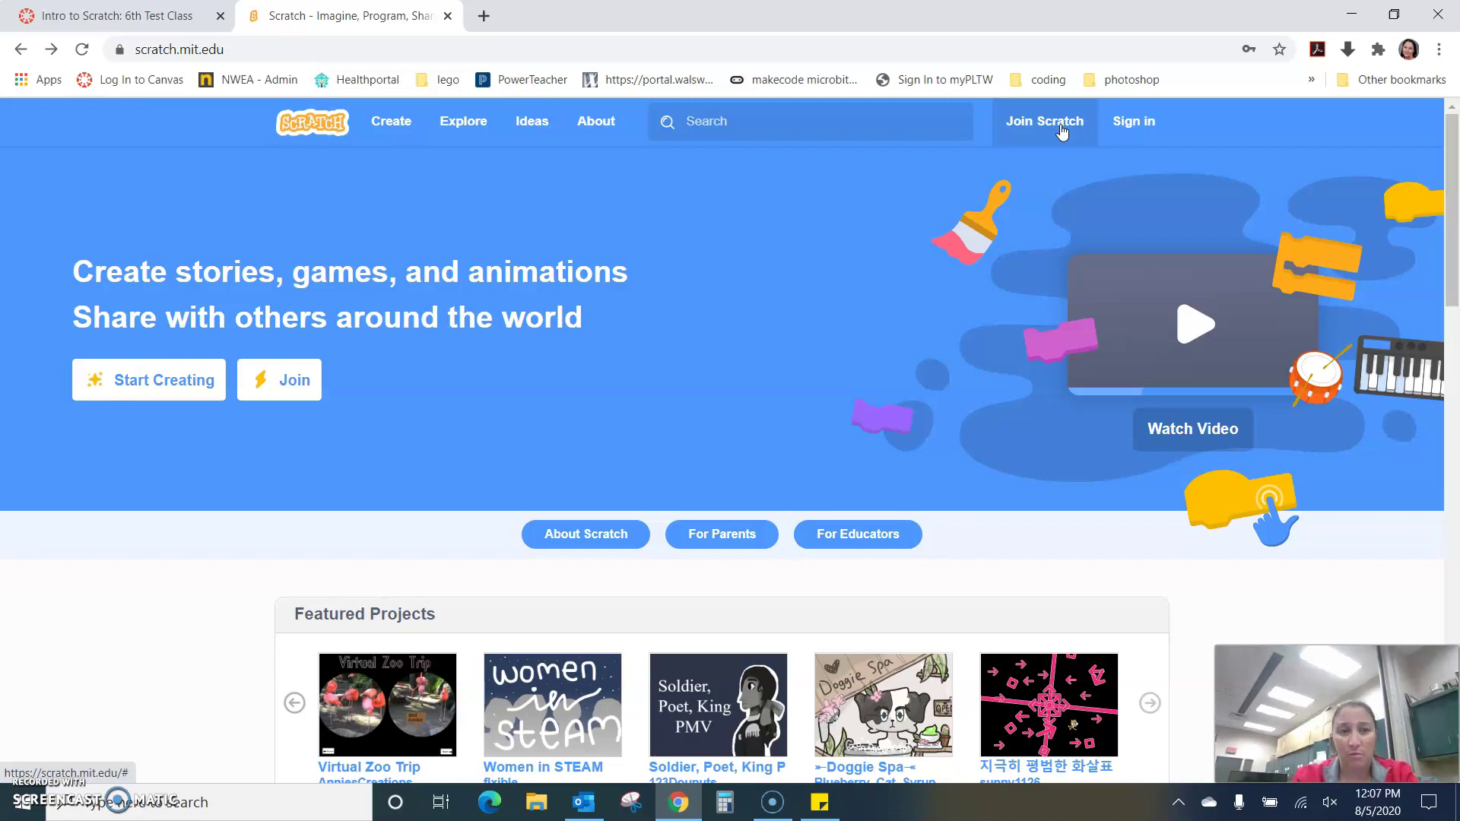
{"action": "left_click", "coordinate": [1063, 132]}
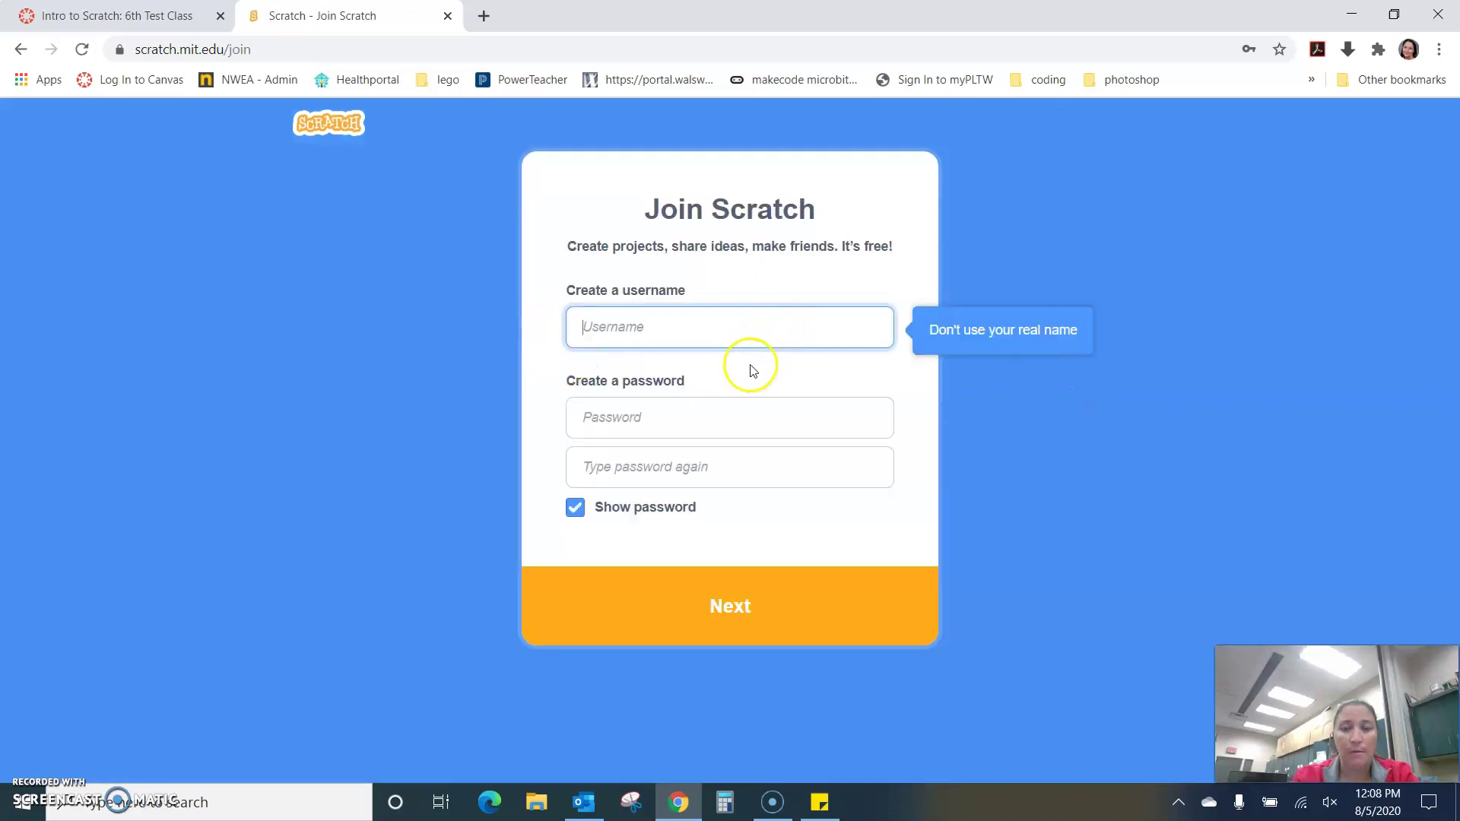
- Enter a username, changing it after the 'Username taken' warning
{"action": "type", "text": "1013720"}
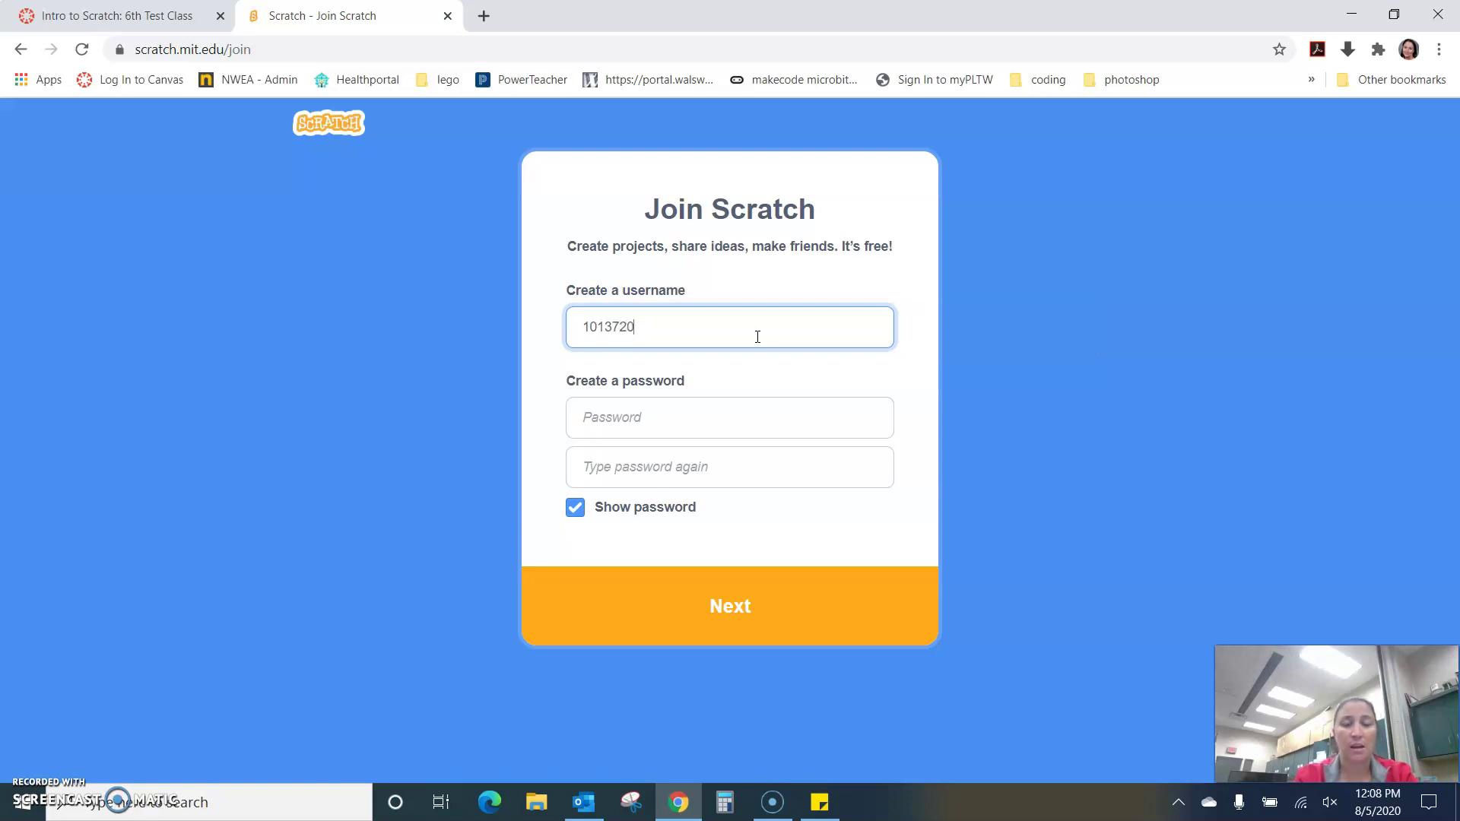
{"action": "key", "text": "Tab"}
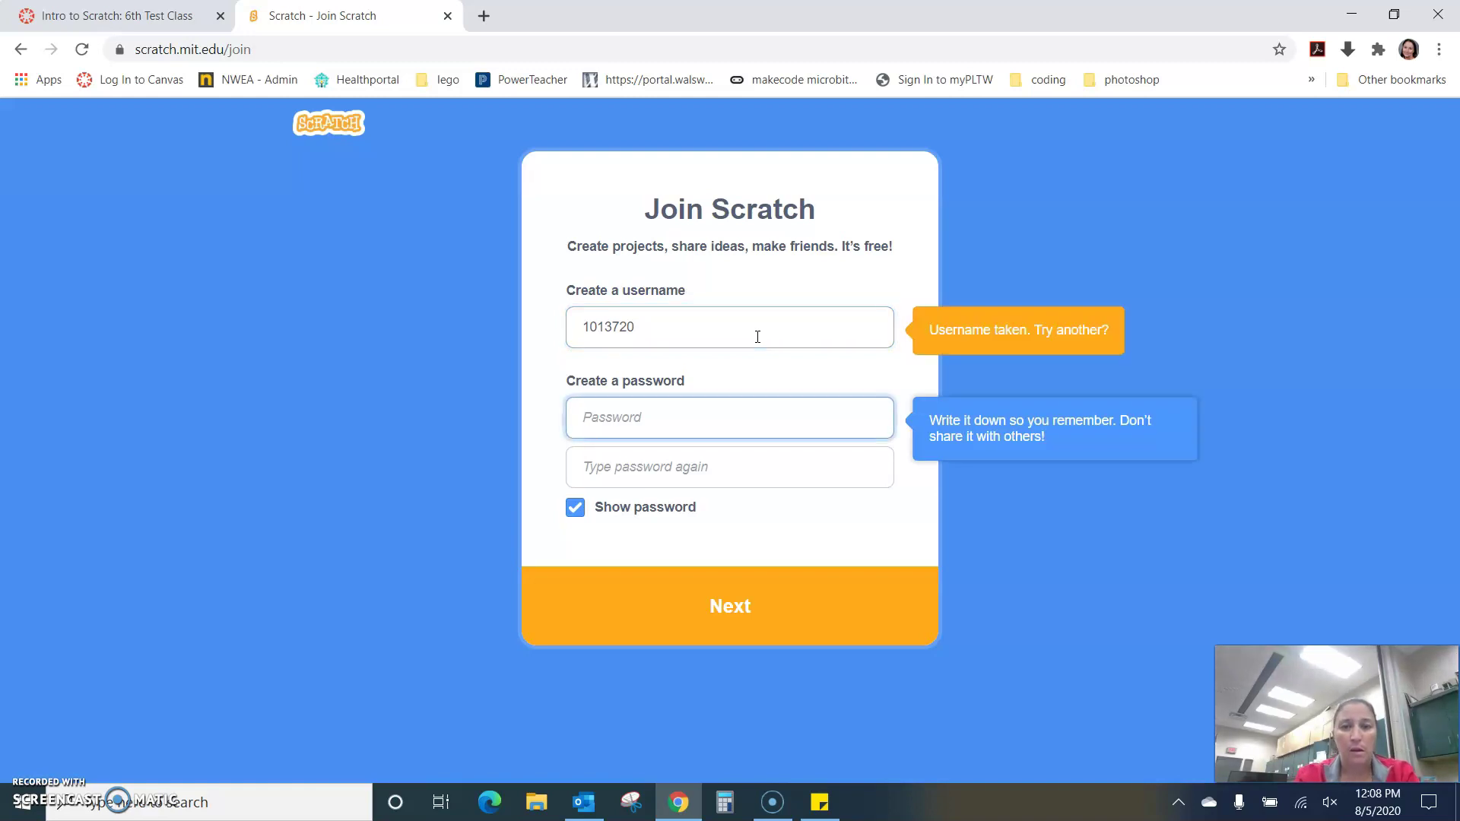
{"action": "left_click", "coordinate": [691, 327]}
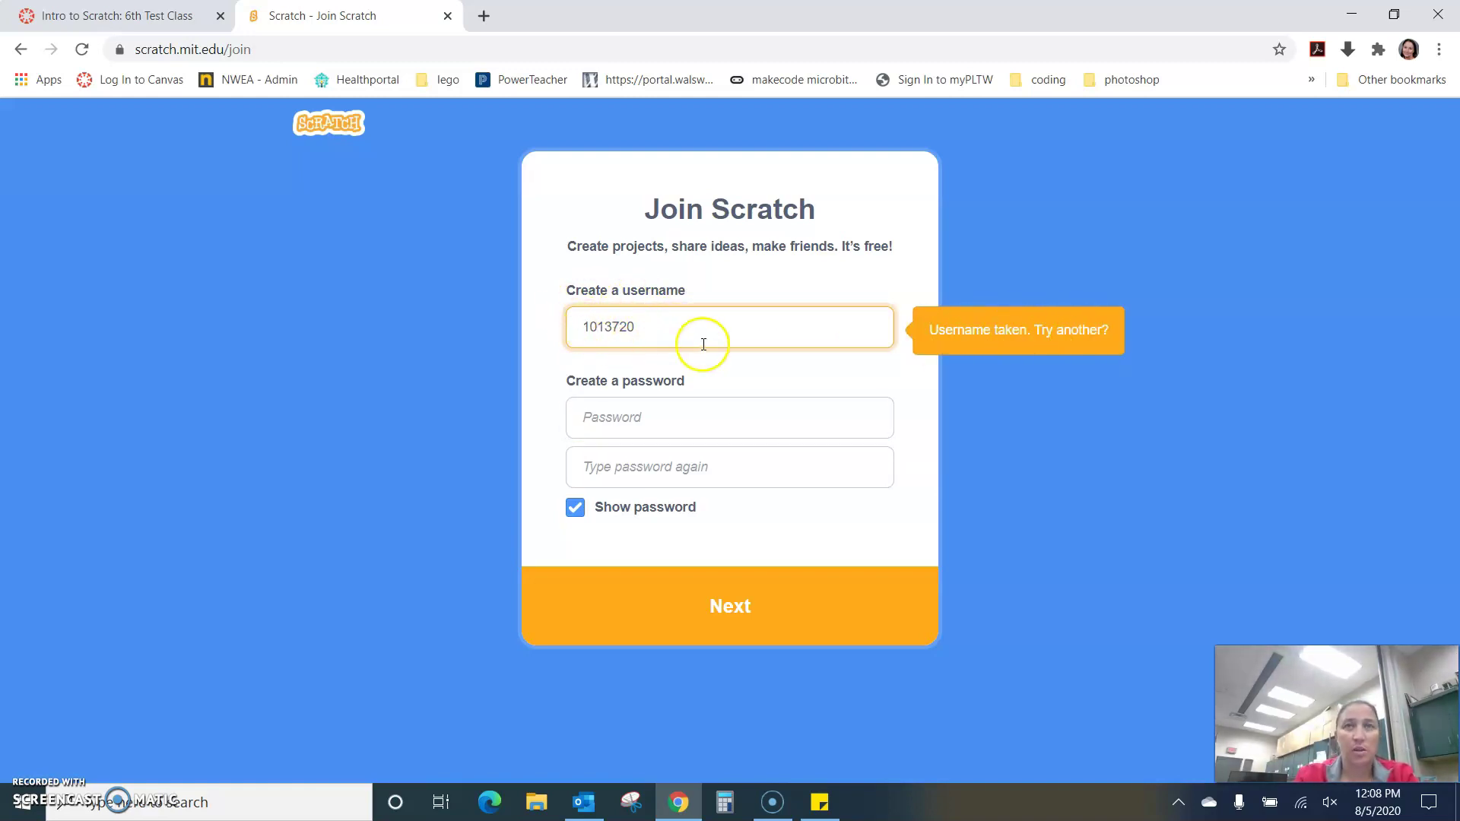
{"action": "type", "text": "RS"}
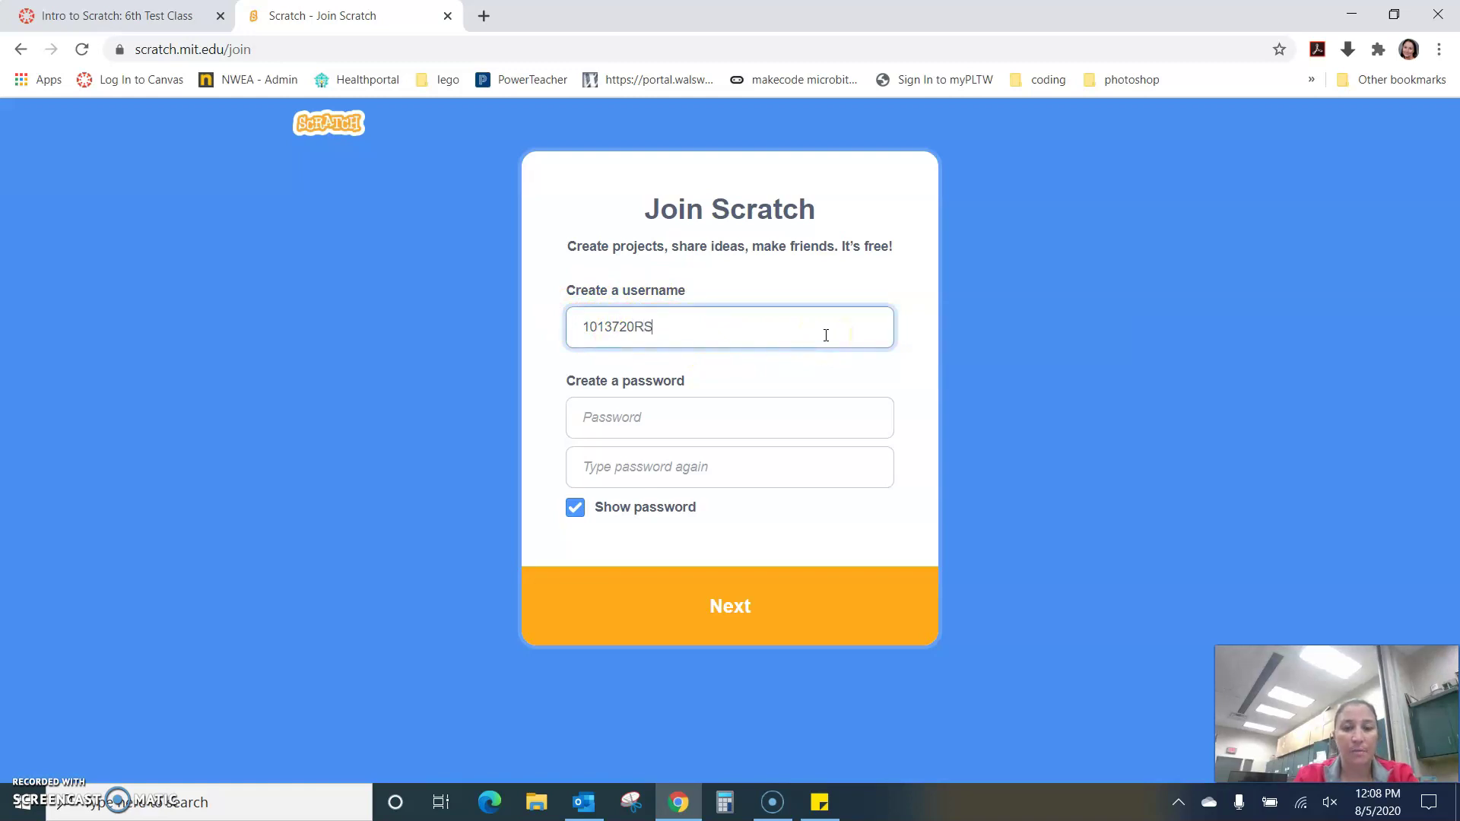
{"action": "left_click", "coordinate": [655, 421]}
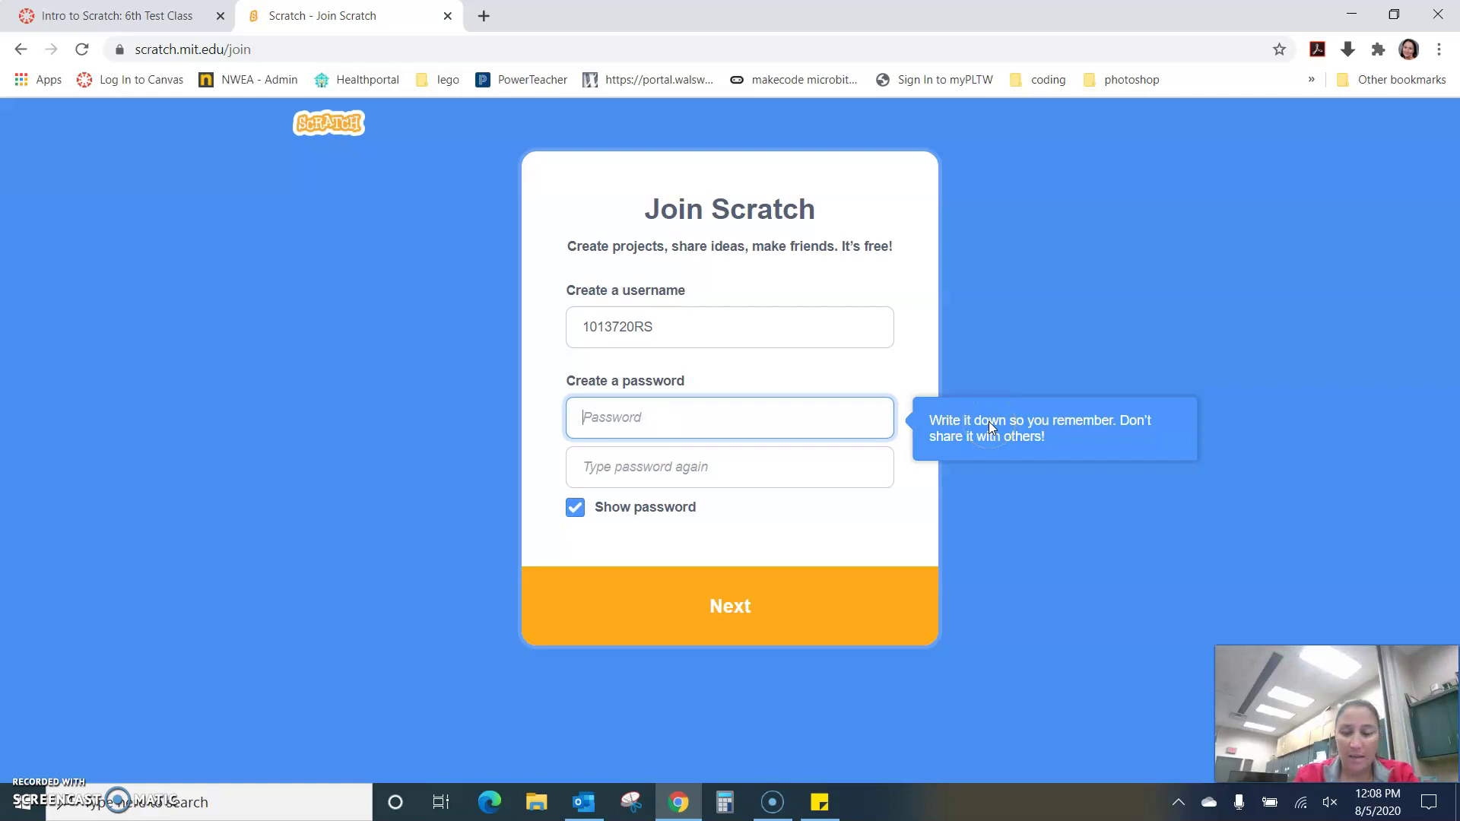
- Hide the password, enter and confirm a matching password, and submit the step
{"action": "left_click", "coordinate": [574, 510]}
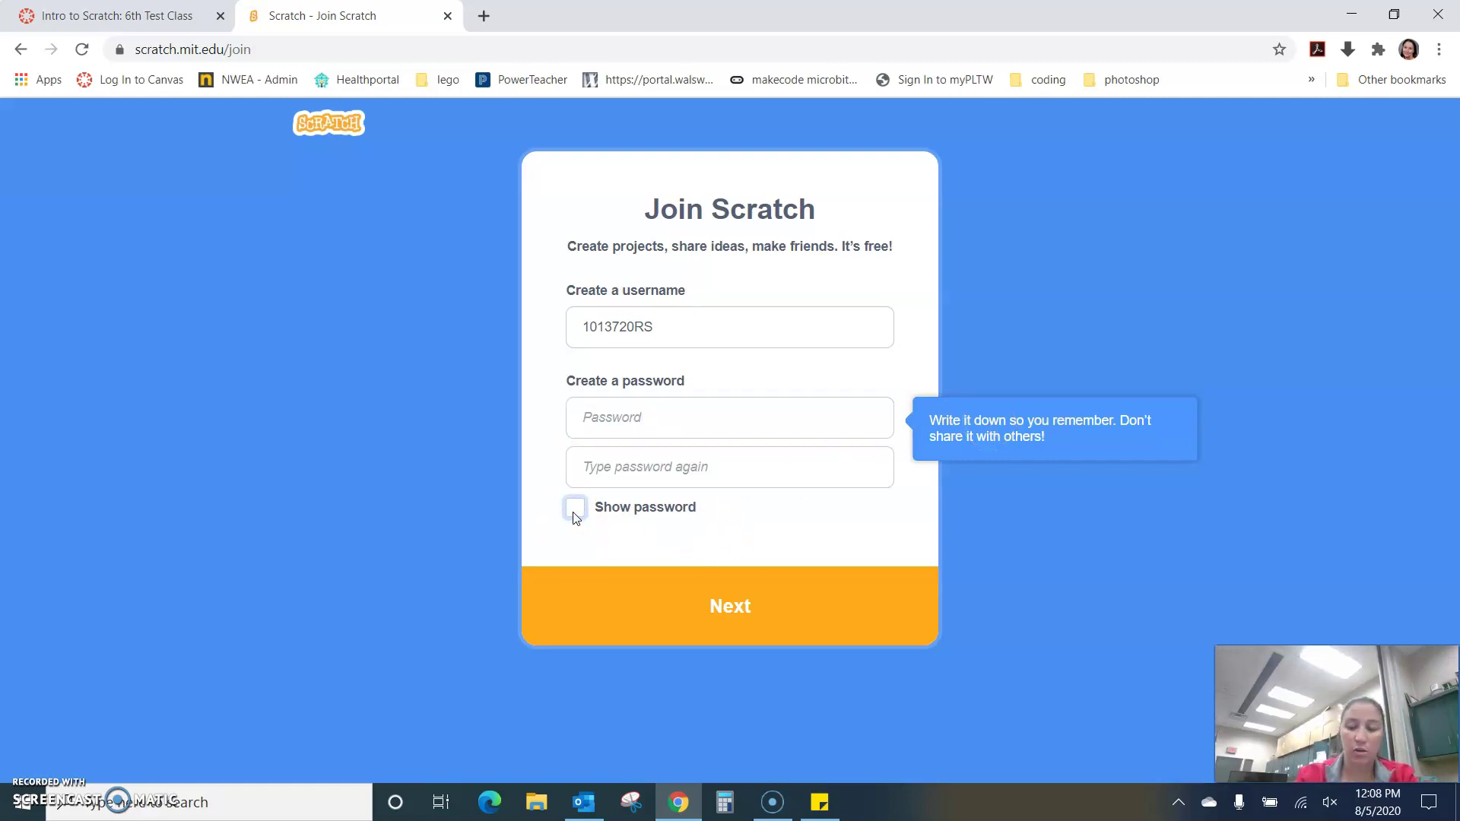
{"action": "left_click", "coordinate": [647, 416]}
{"action": "type", "text": "ab"}
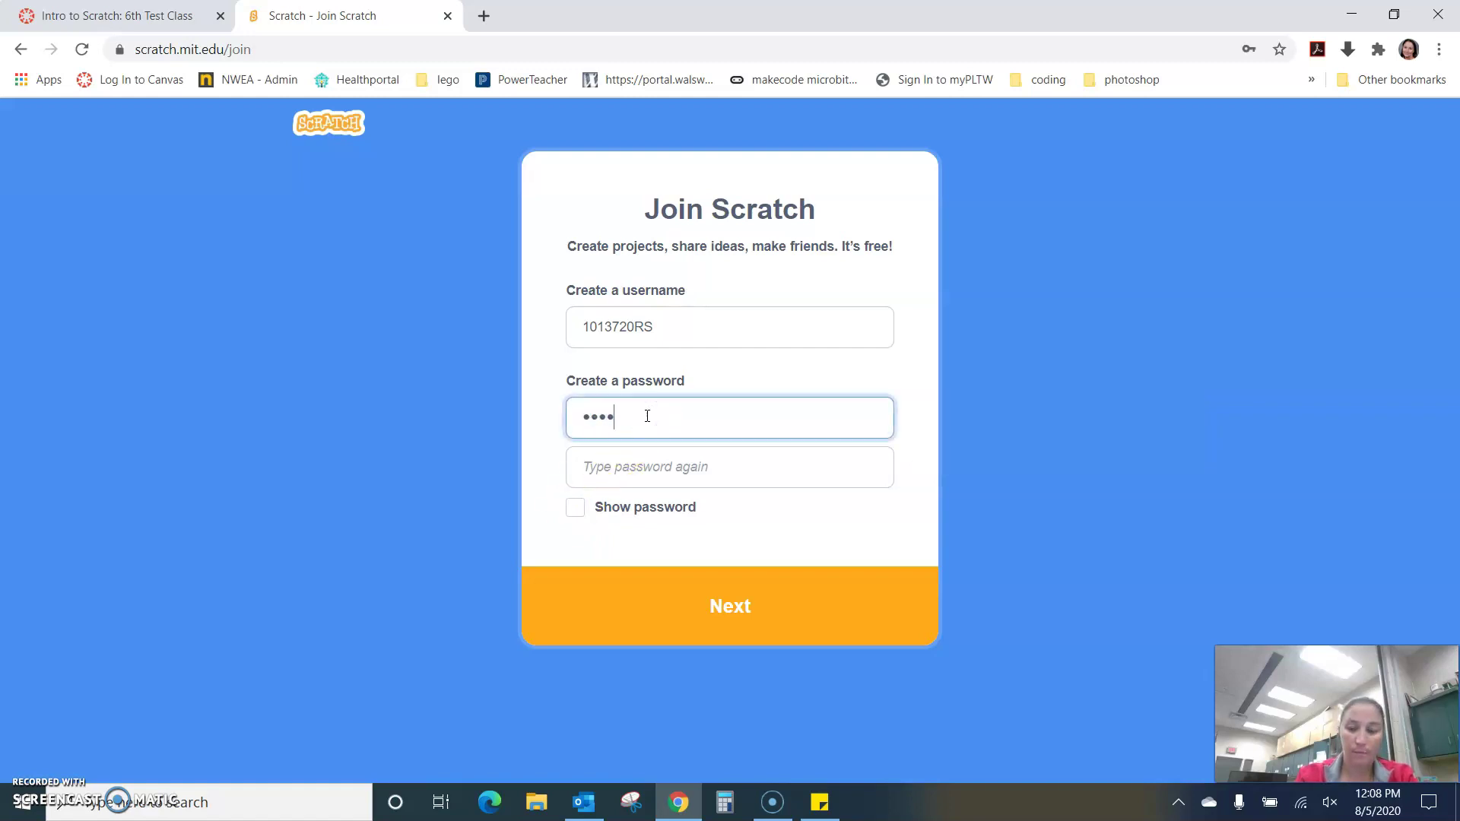
{"action": "key", "text": "Tab"}
{"action": "type", "text": "ab"}
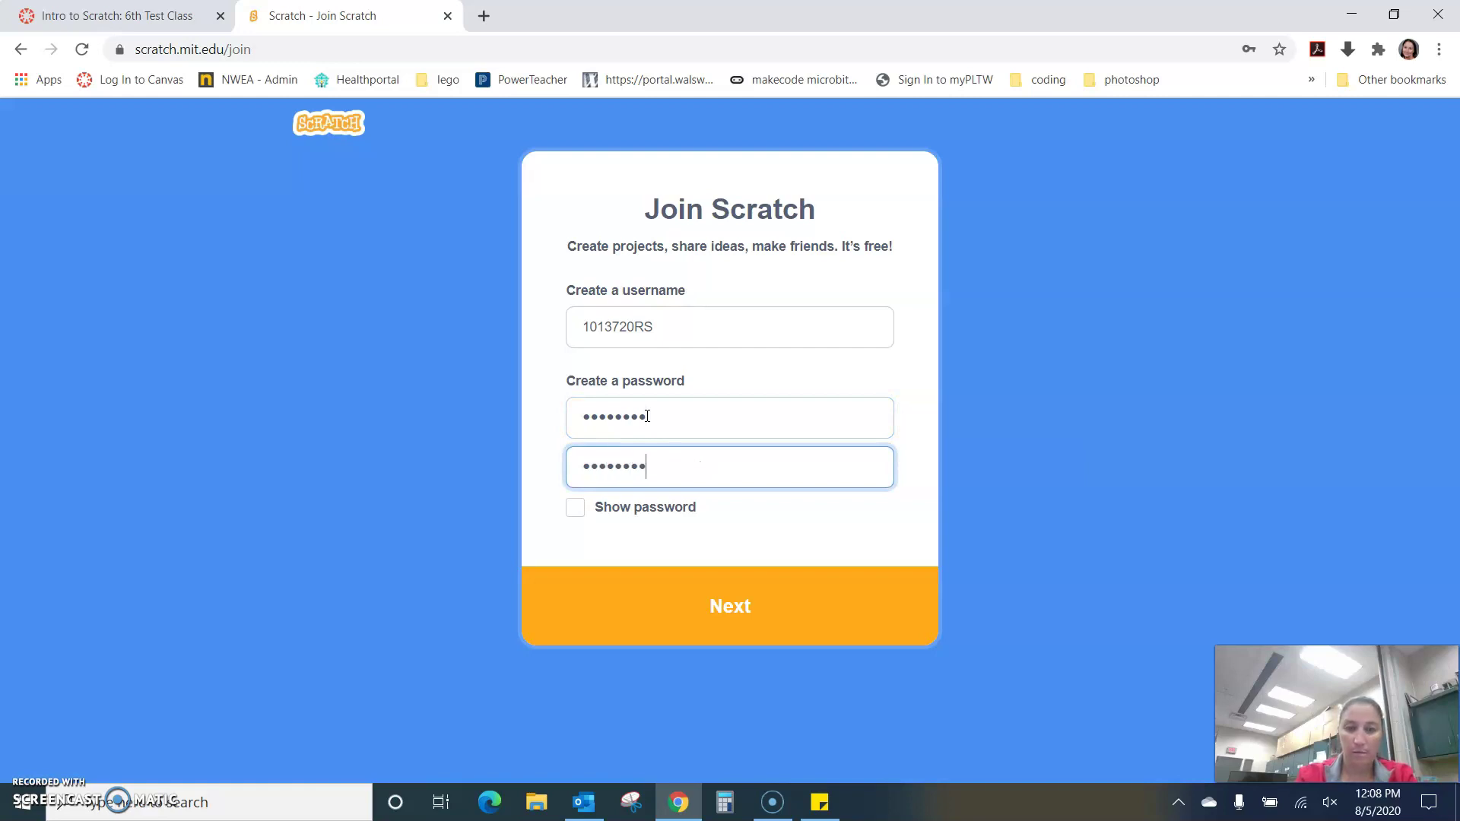
{"action": "left_click", "coordinate": [743, 606]}
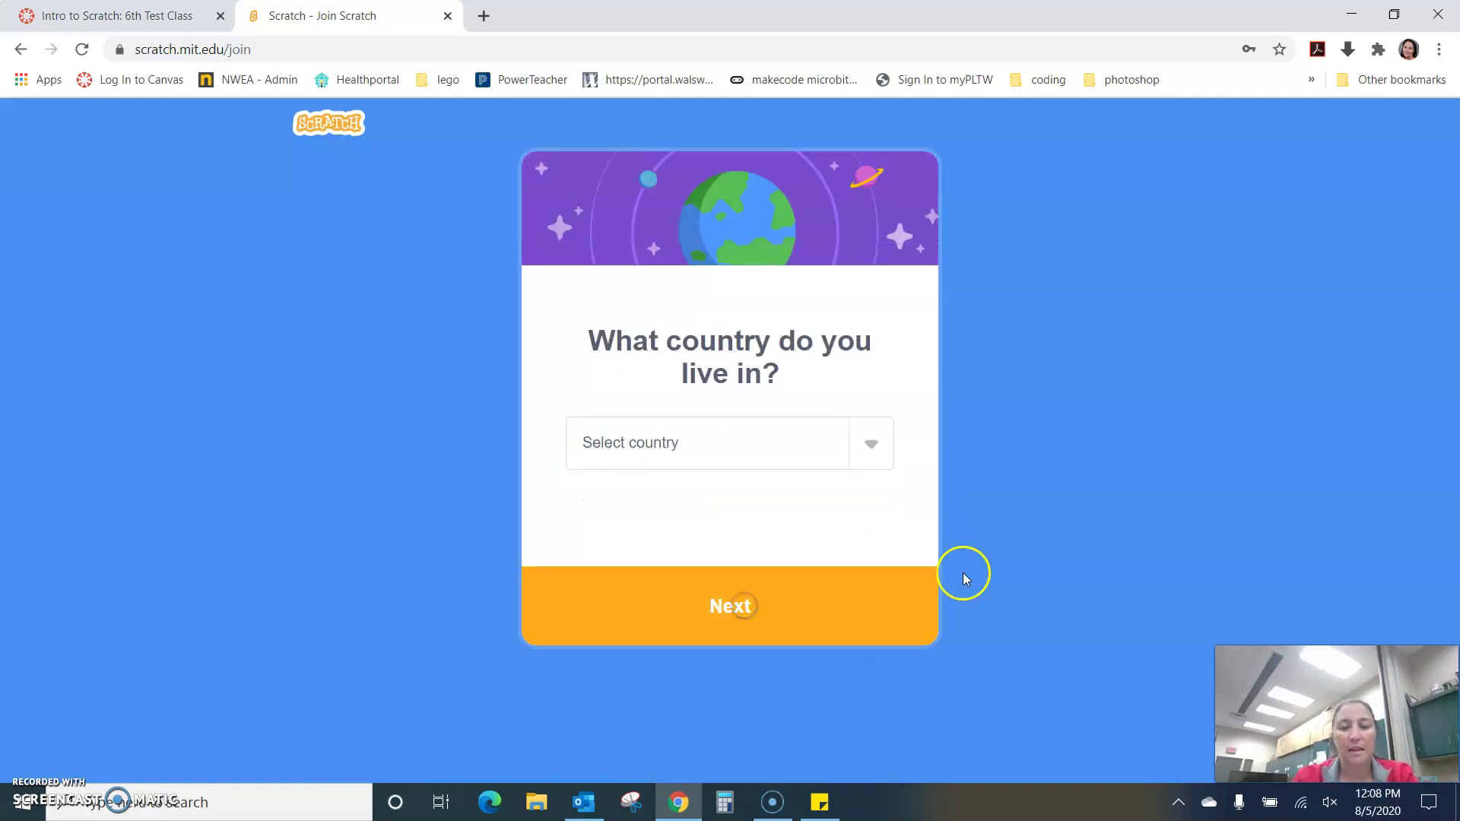
- Set the country to United States of America and continue
{"action": "left_click", "coordinate": [867, 446]}
{"action": "left_click", "coordinate": [731, 33]}
{"action": "left_click", "coordinate": [678, 622]}
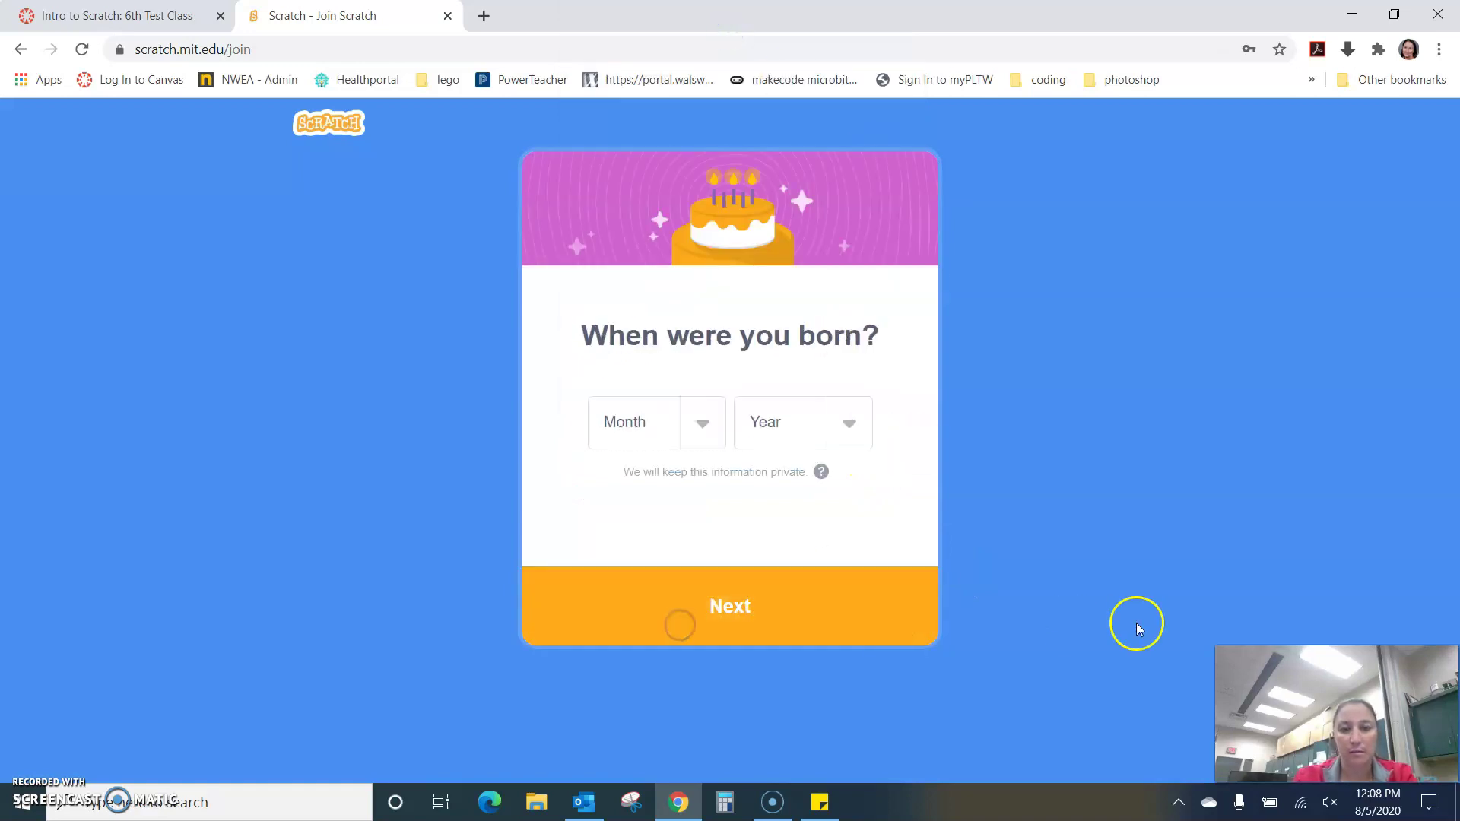
- Set the birth date to June 2007 and continue to the gender question
{"action": "left_click", "coordinate": [702, 426]}
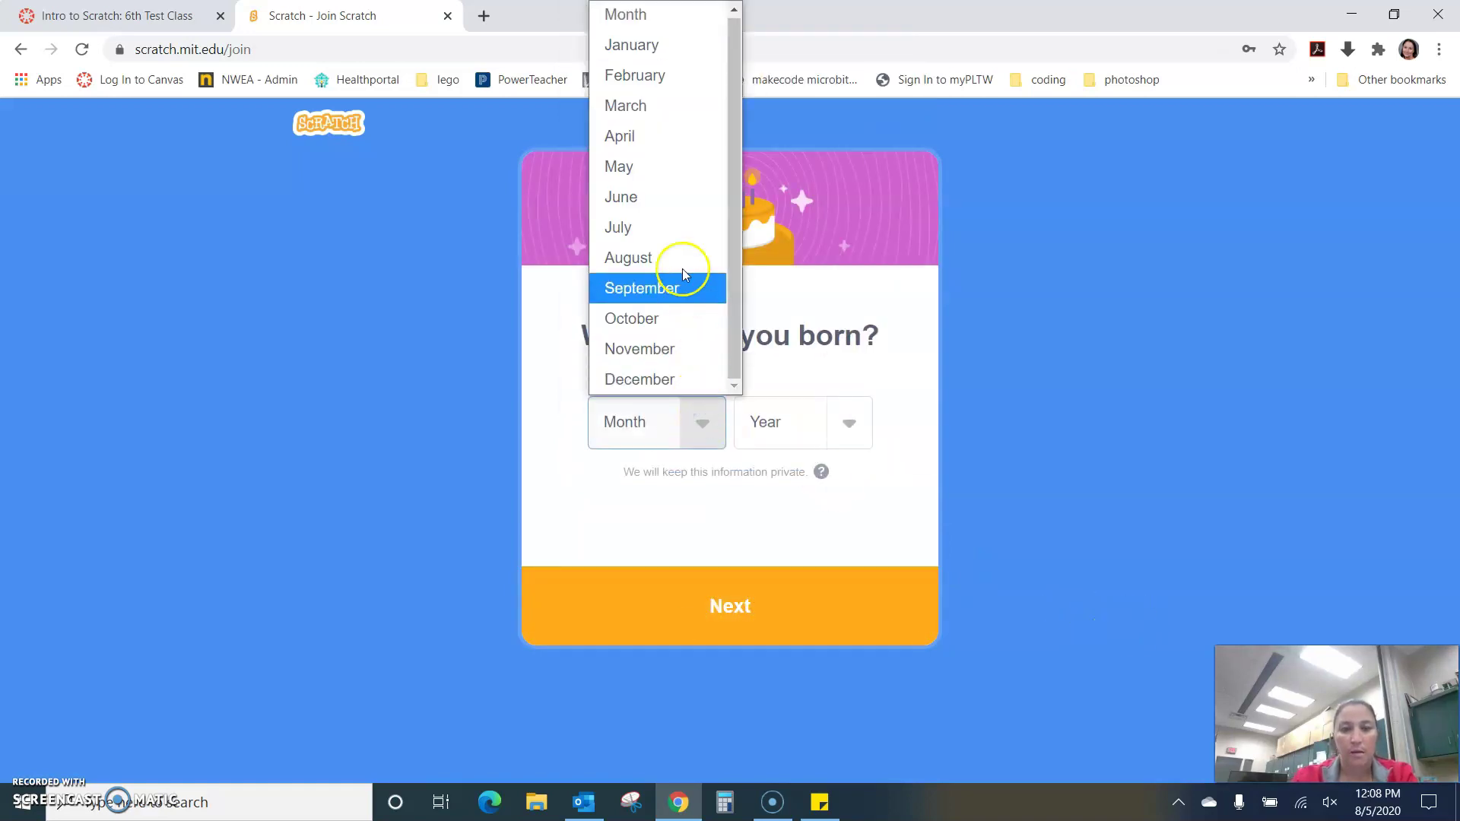
{"action": "left_click", "coordinate": [674, 190]}
{"action": "left_click", "coordinate": [850, 425]}
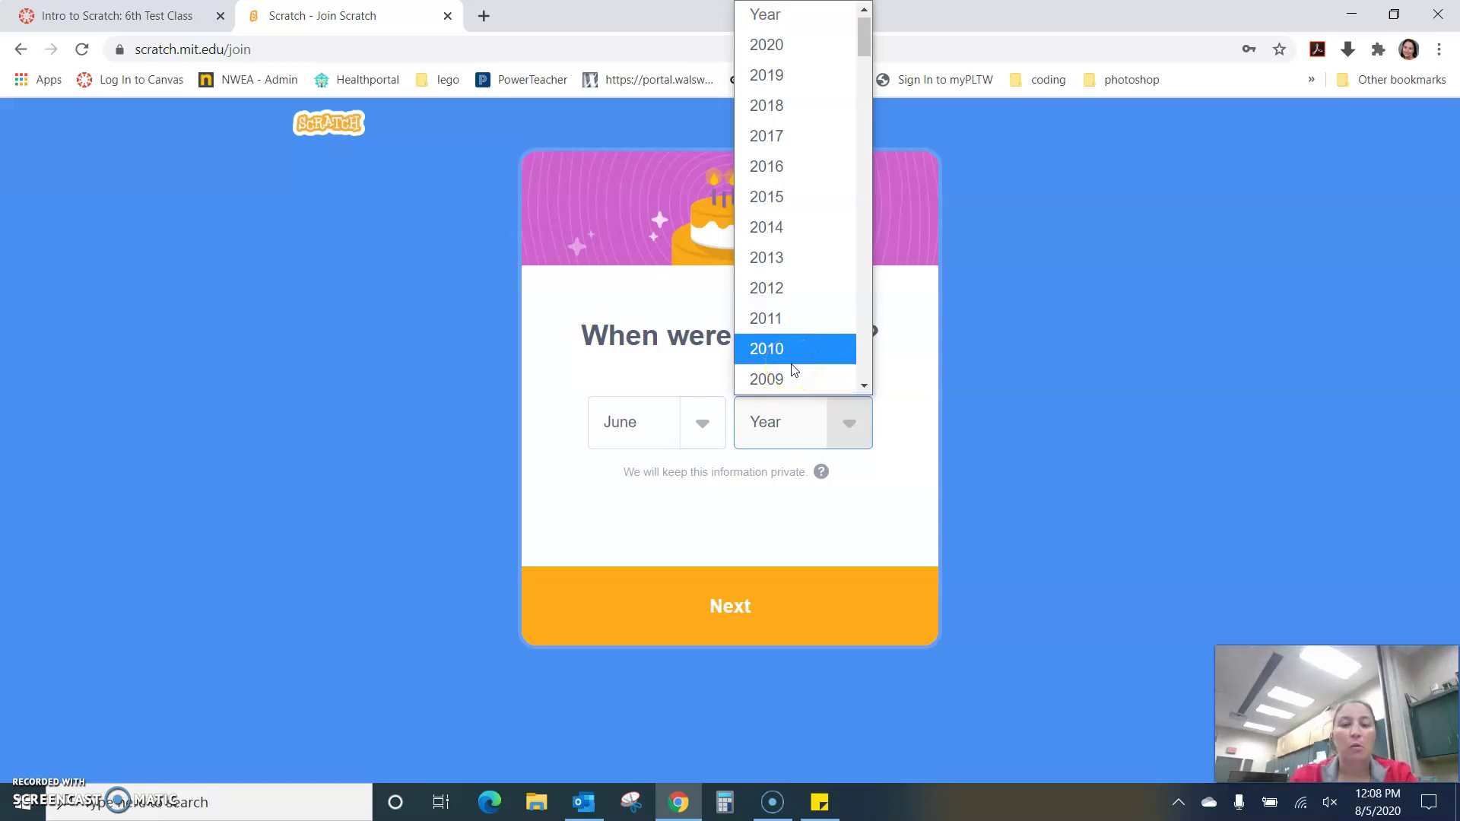
{"action": "scroll", "coordinate": [791, 369], "scroll_direction": "down", "scroll_amount": 5}
{"action": "scroll", "coordinate": [791, 277], "scroll_direction": "up", "scroll_amount": 3}
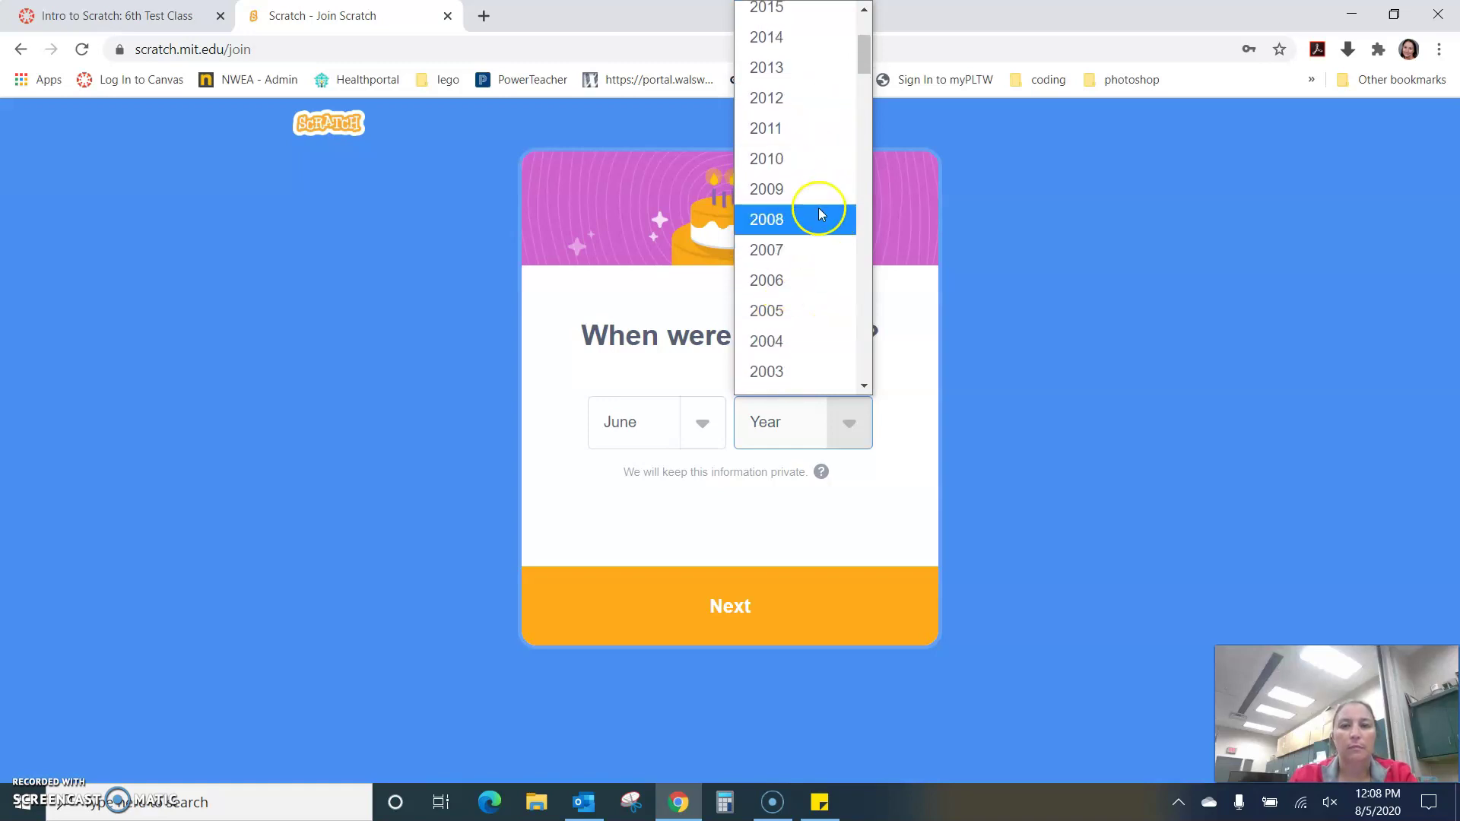
{"action": "left_click", "coordinate": [814, 249]}
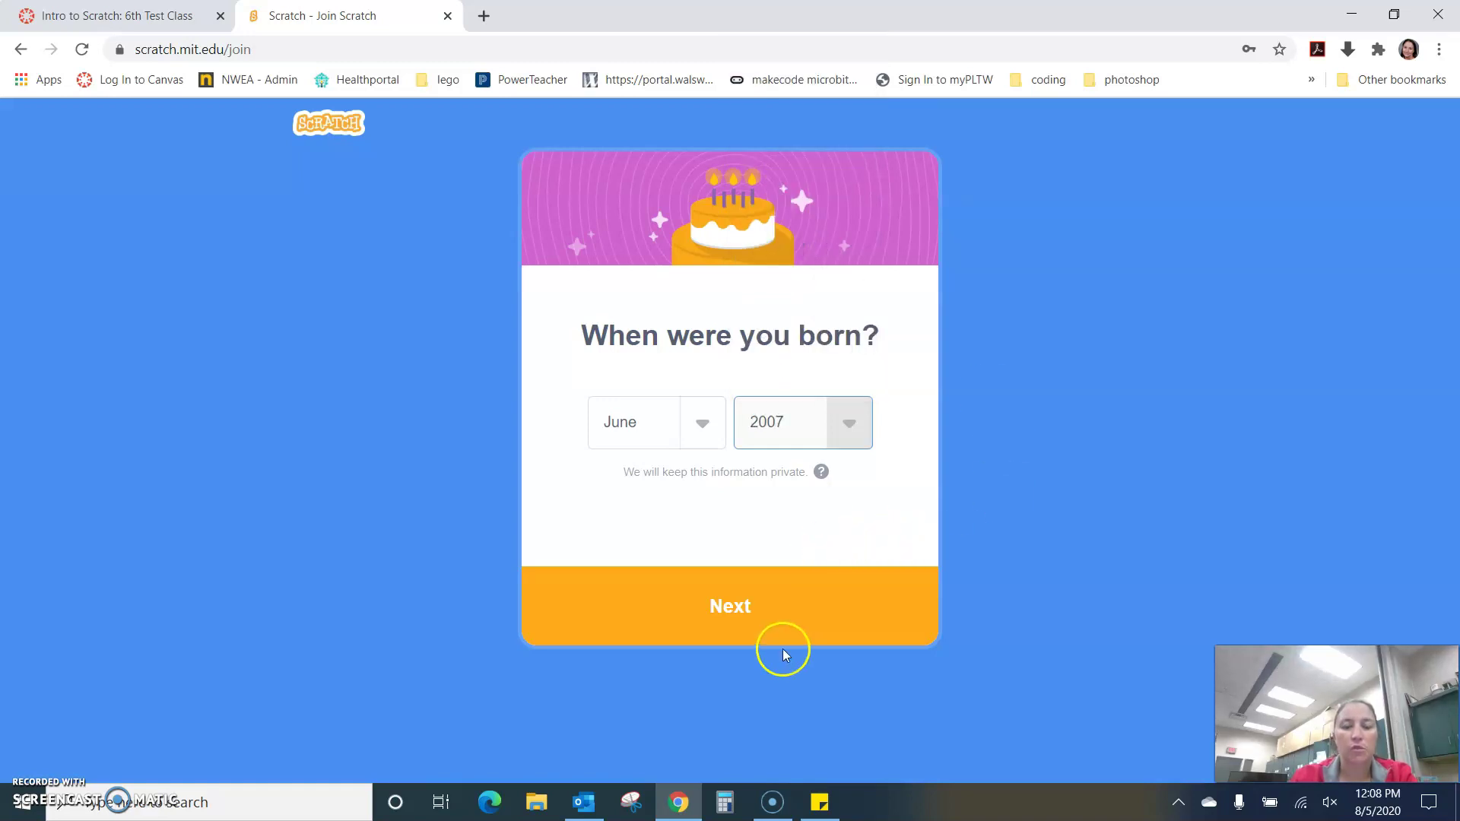
{"action": "left_click", "coordinate": [726, 612]}
- Choose Male as the gender, fill in the email address, and create the account
{"action": "left_click", "coordinate": [614, 338]}
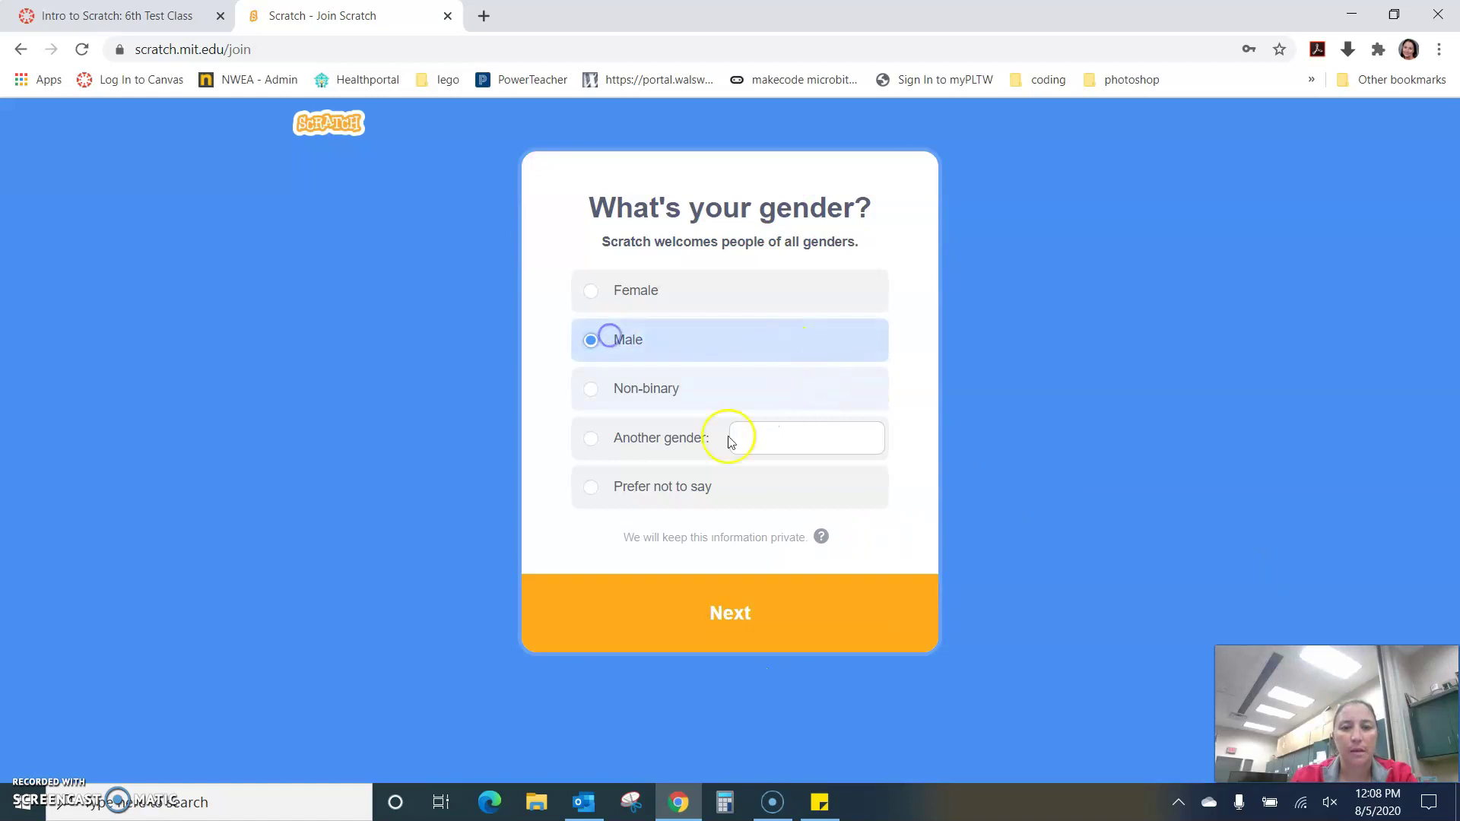
{"action": "left_click", "coordinate": [721, 614]}
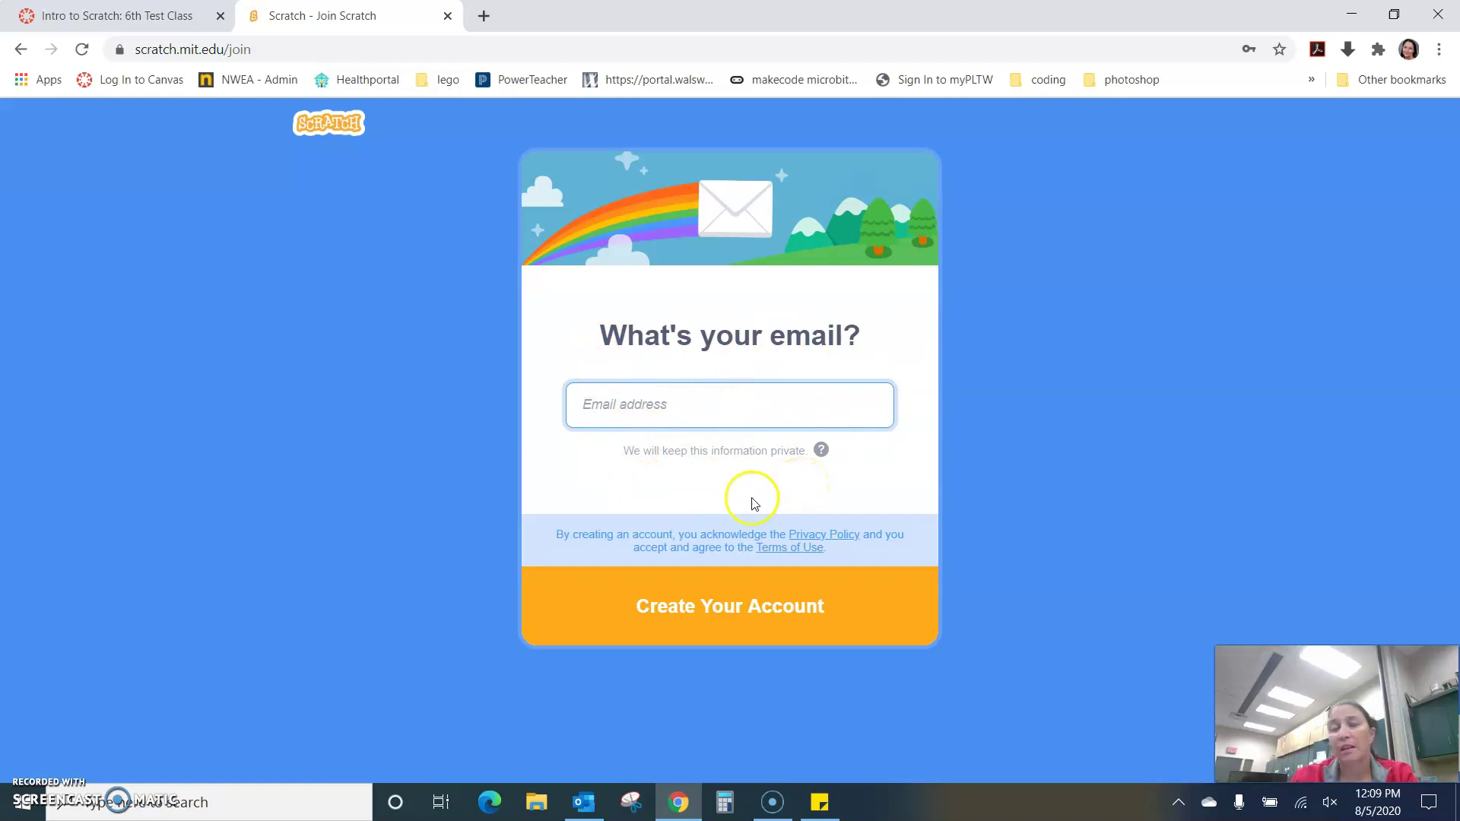
{"action": "left_click", "coordinate": [616, 418]}
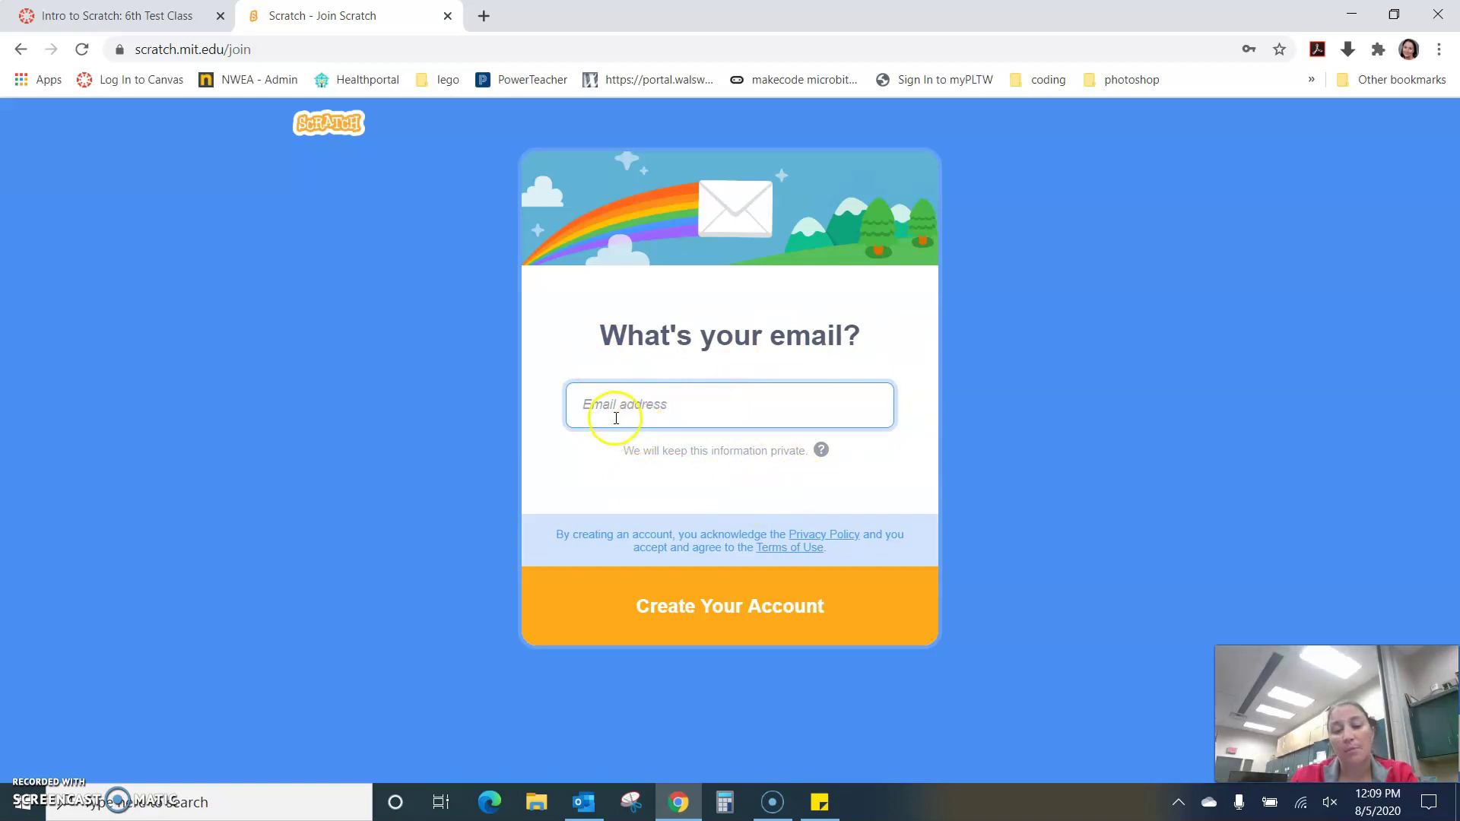
{"action": "left_click", "coordinate": [614, 410]}
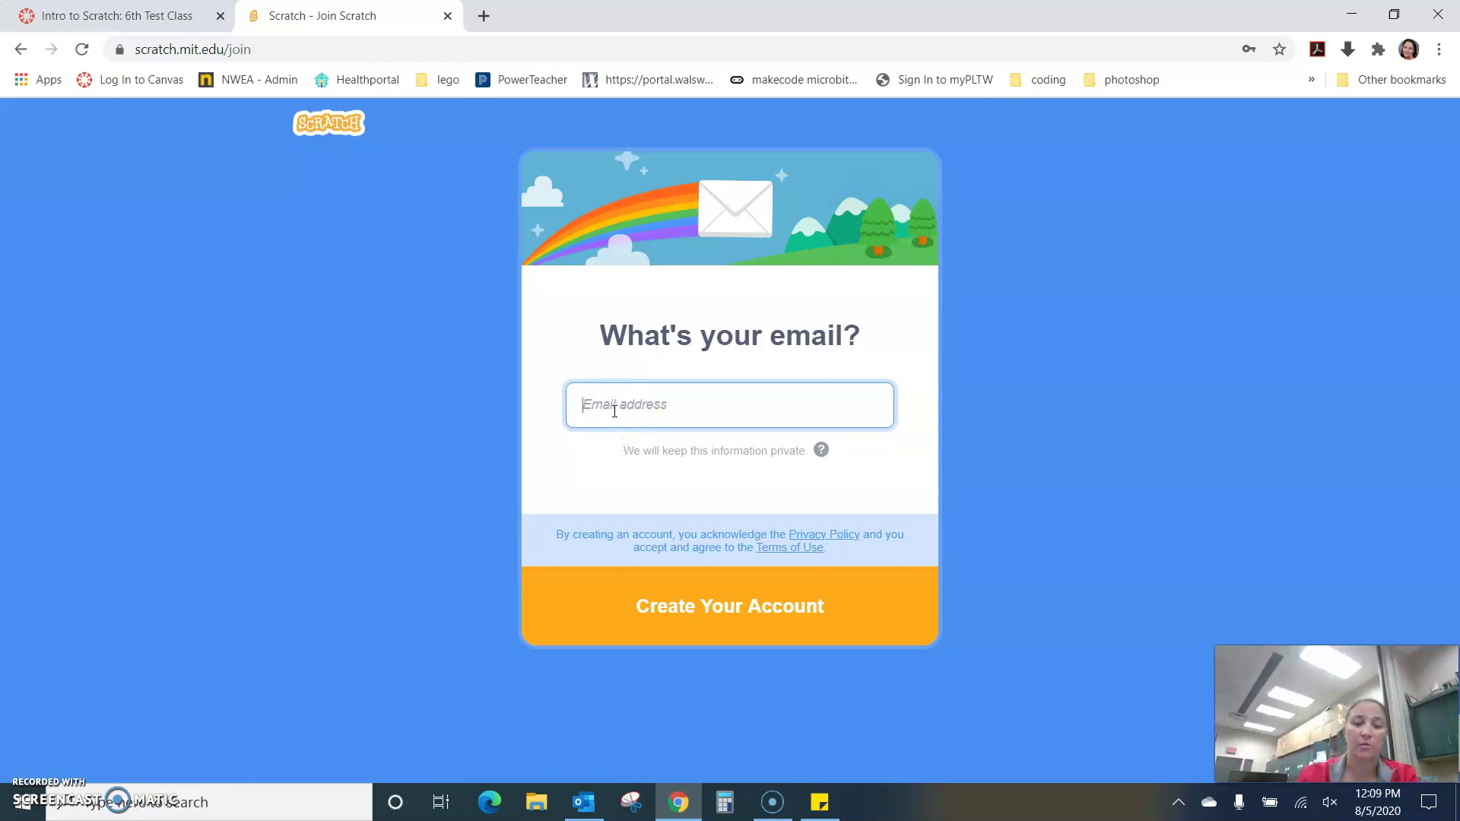
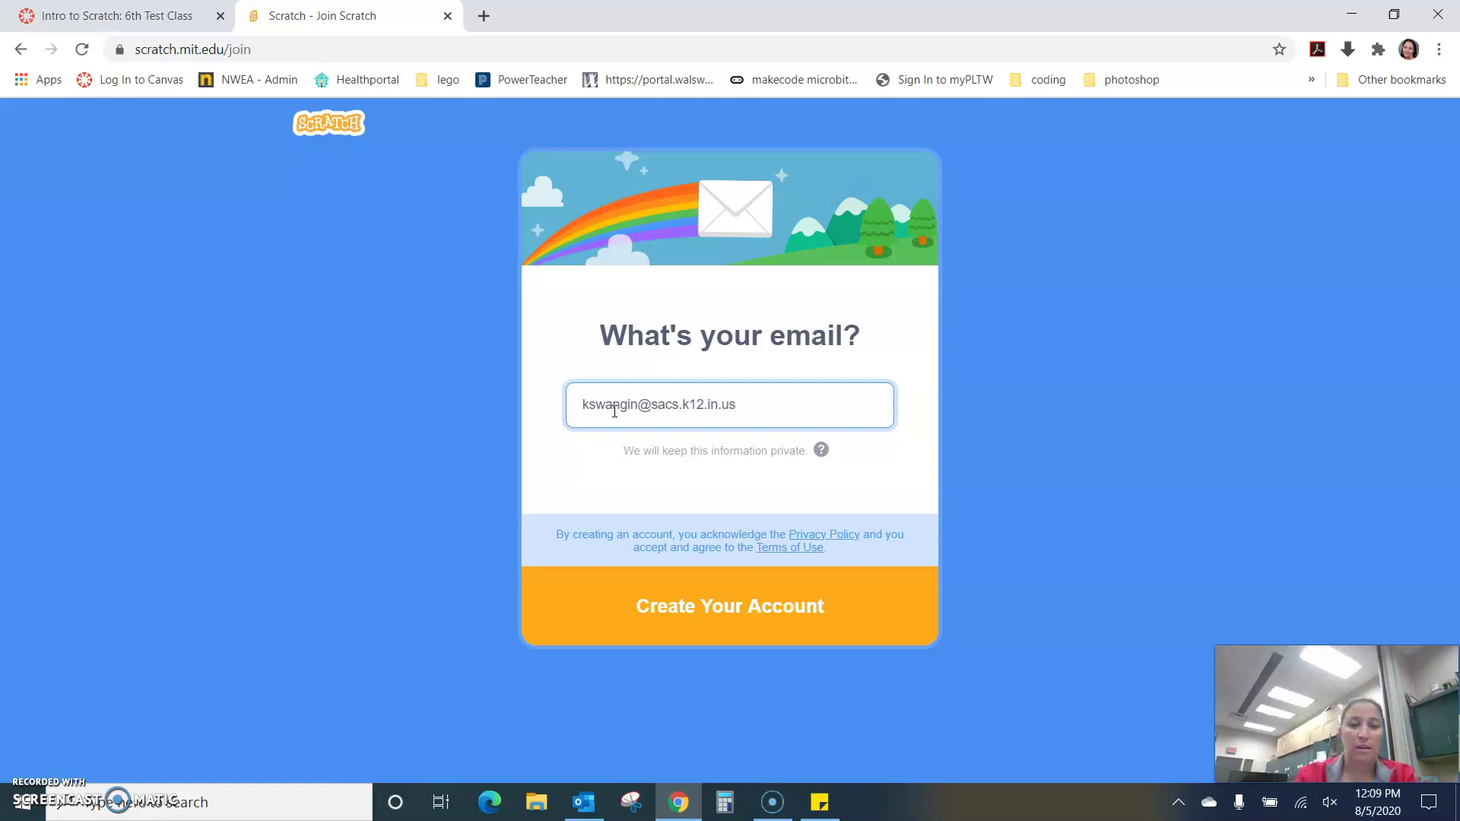
{"action": "left_click", "coordinate": [641, 516]}
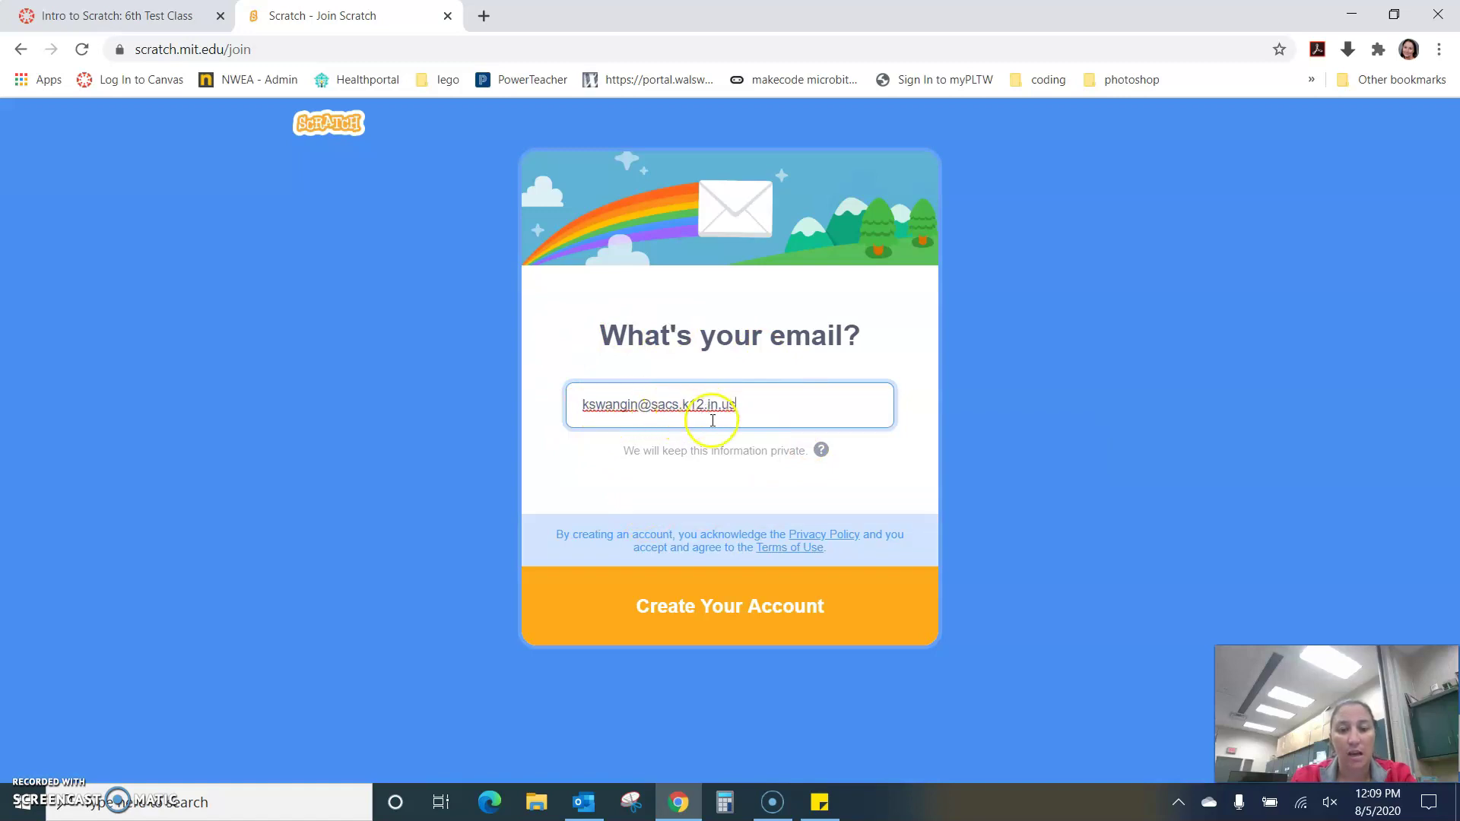
{"action": "left_click", "coordinate": [733, 631]}
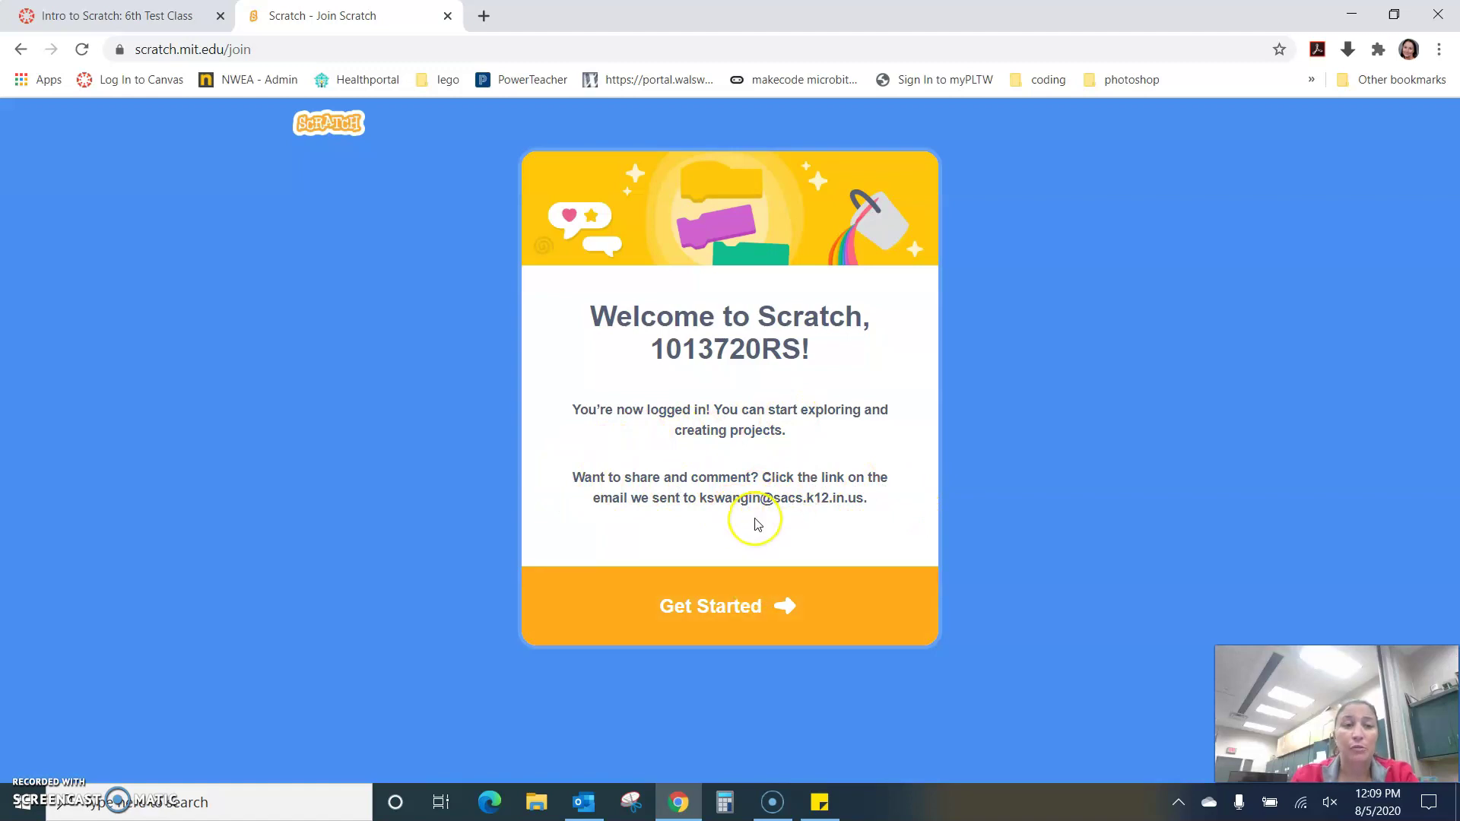
- Visit the signed-in home page and messages, then open My Stuff
{"action": "left_click", "coordinate": [703, 613]}
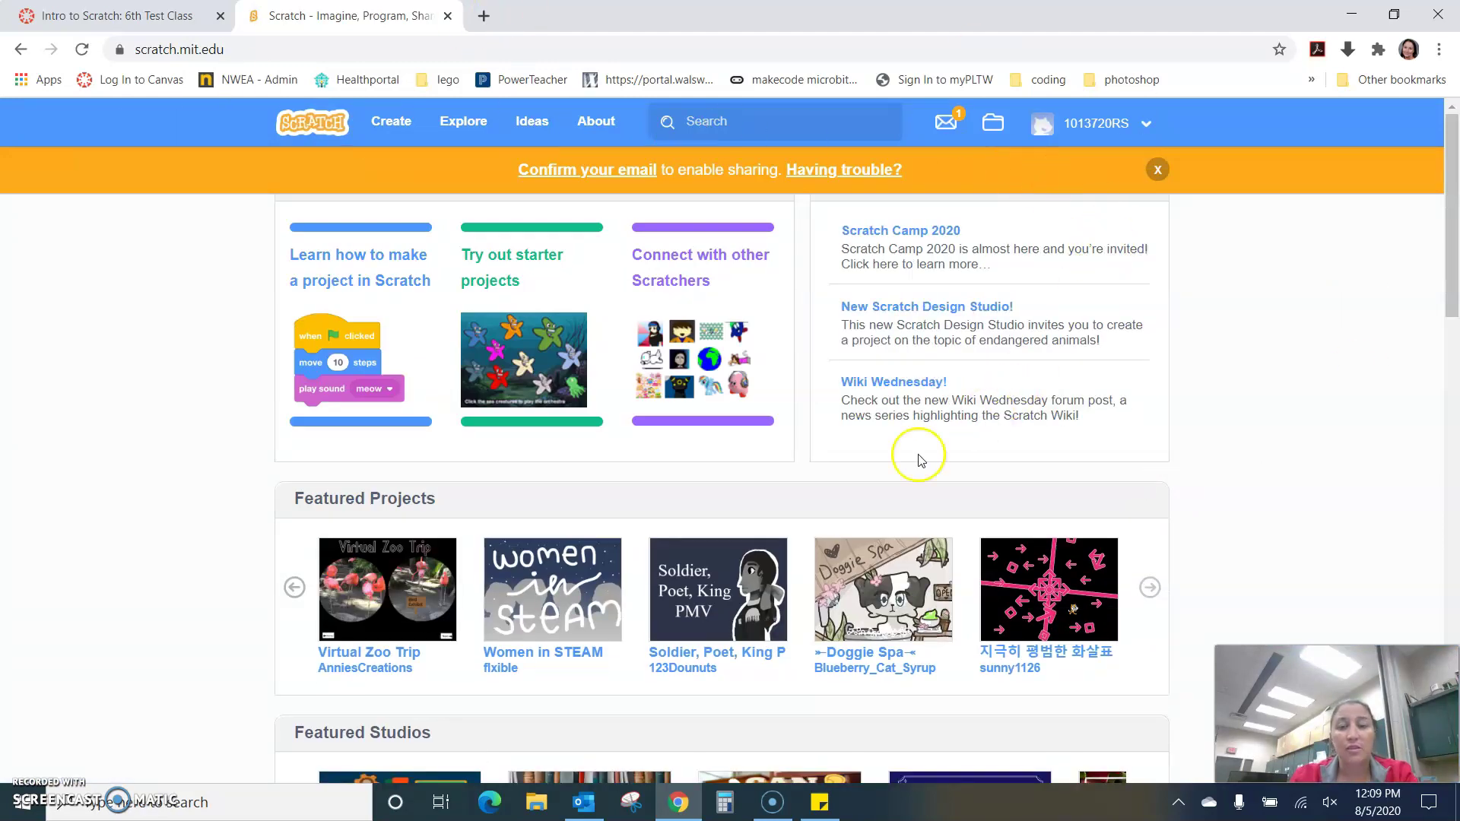
{"action": "left_click", "coordinate": [955, 124]}
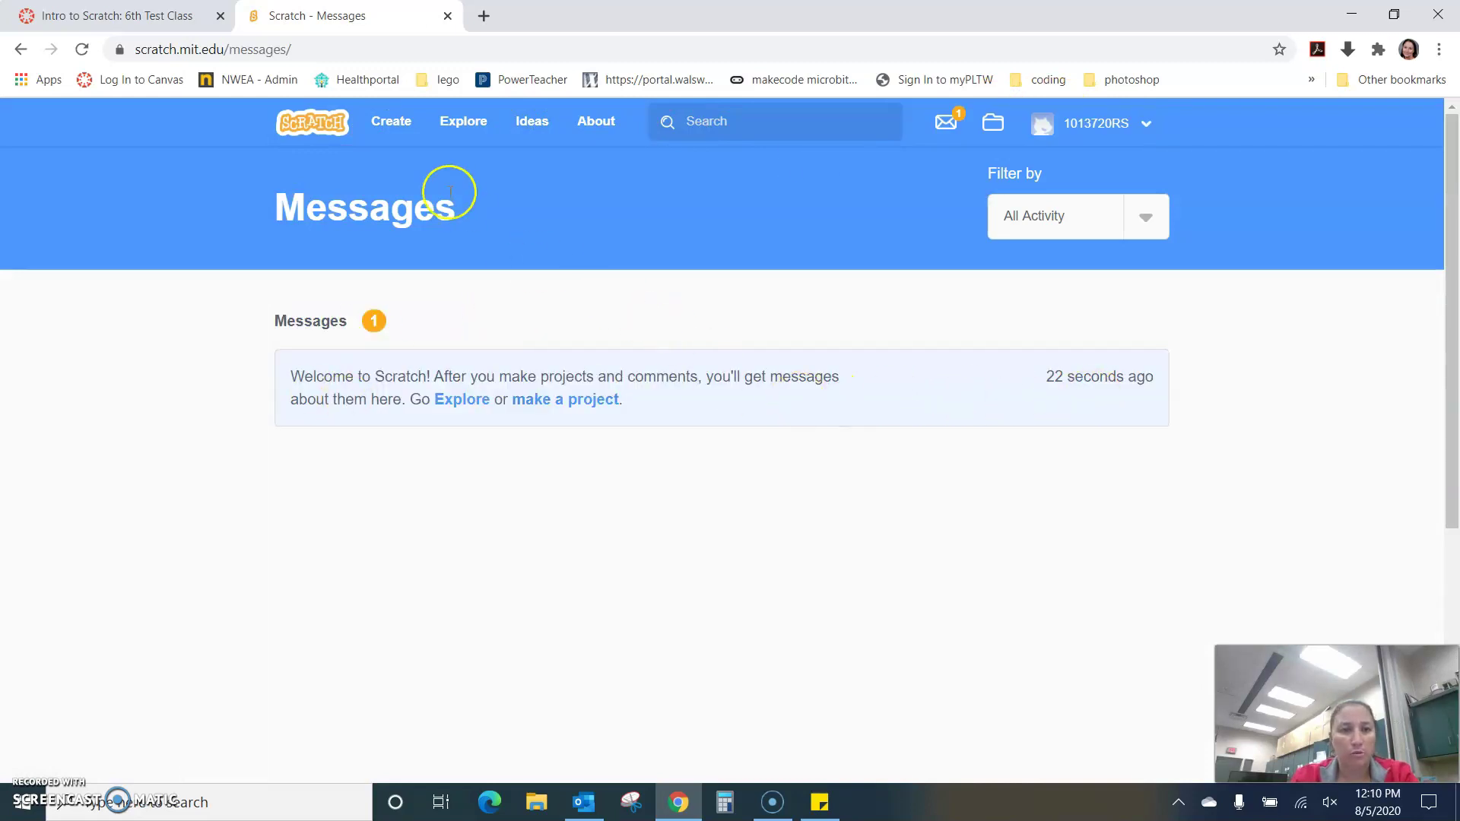
{"action": "left_click", "coordinate": [332, 125]}
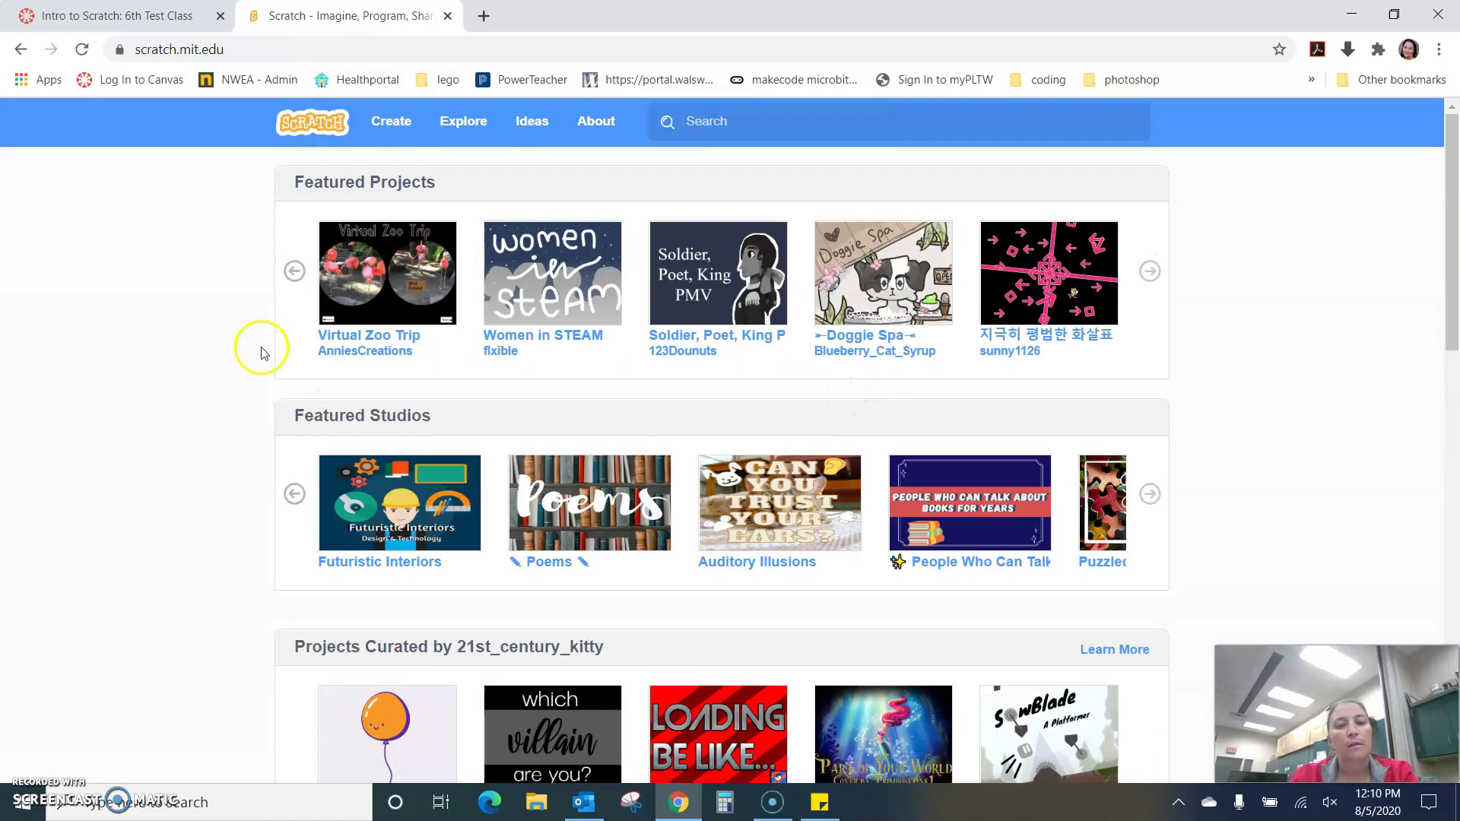
{"action": "left_click", "coordinate": [390, 124]}
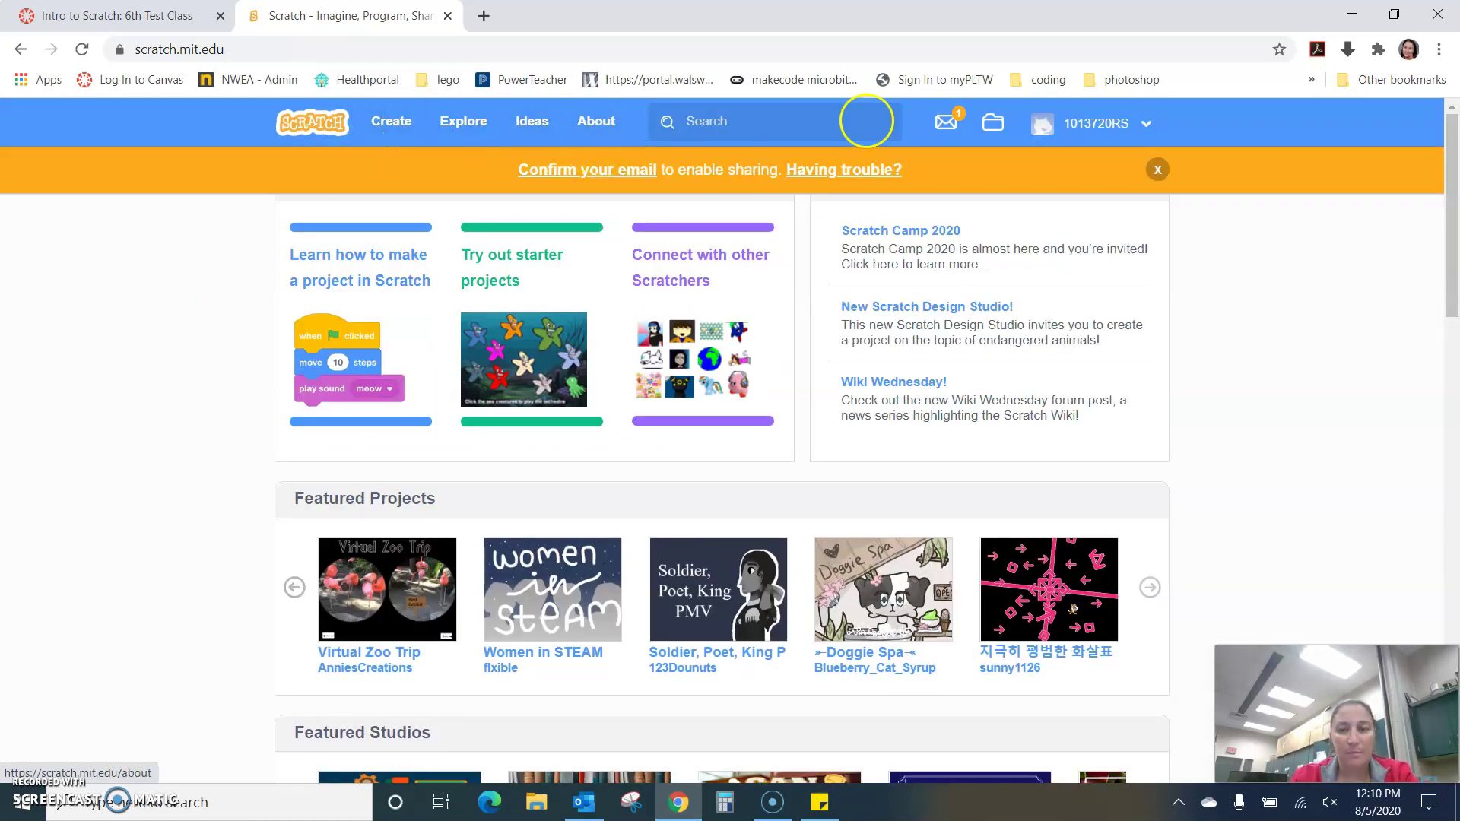
{"action": "left_click", "coordinate": [997, 129]}
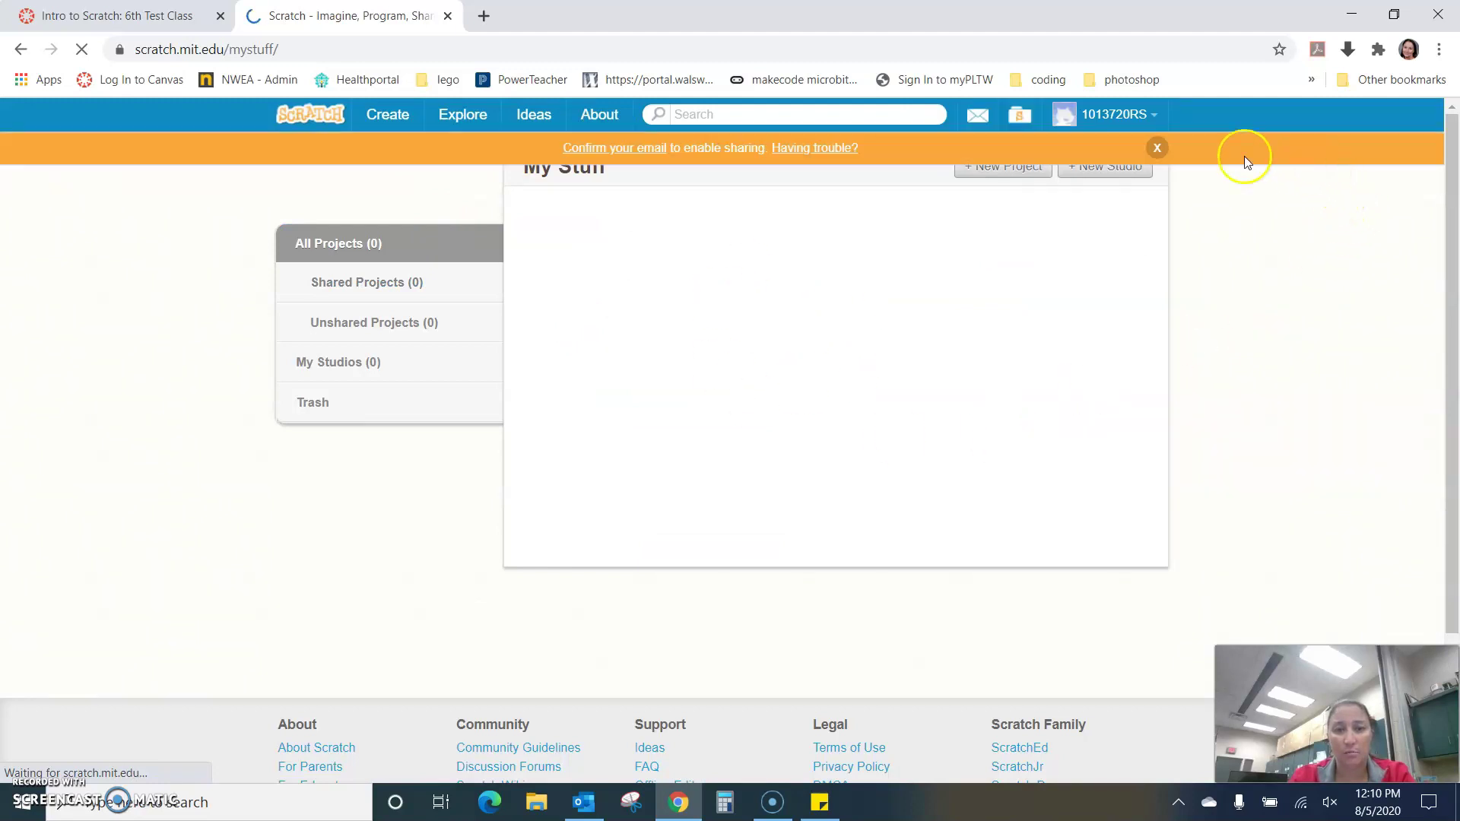
- Dismiss the confirm-email banner and start a new project with Create
{"action": "left_click", "coordinate": [1156, 148]}
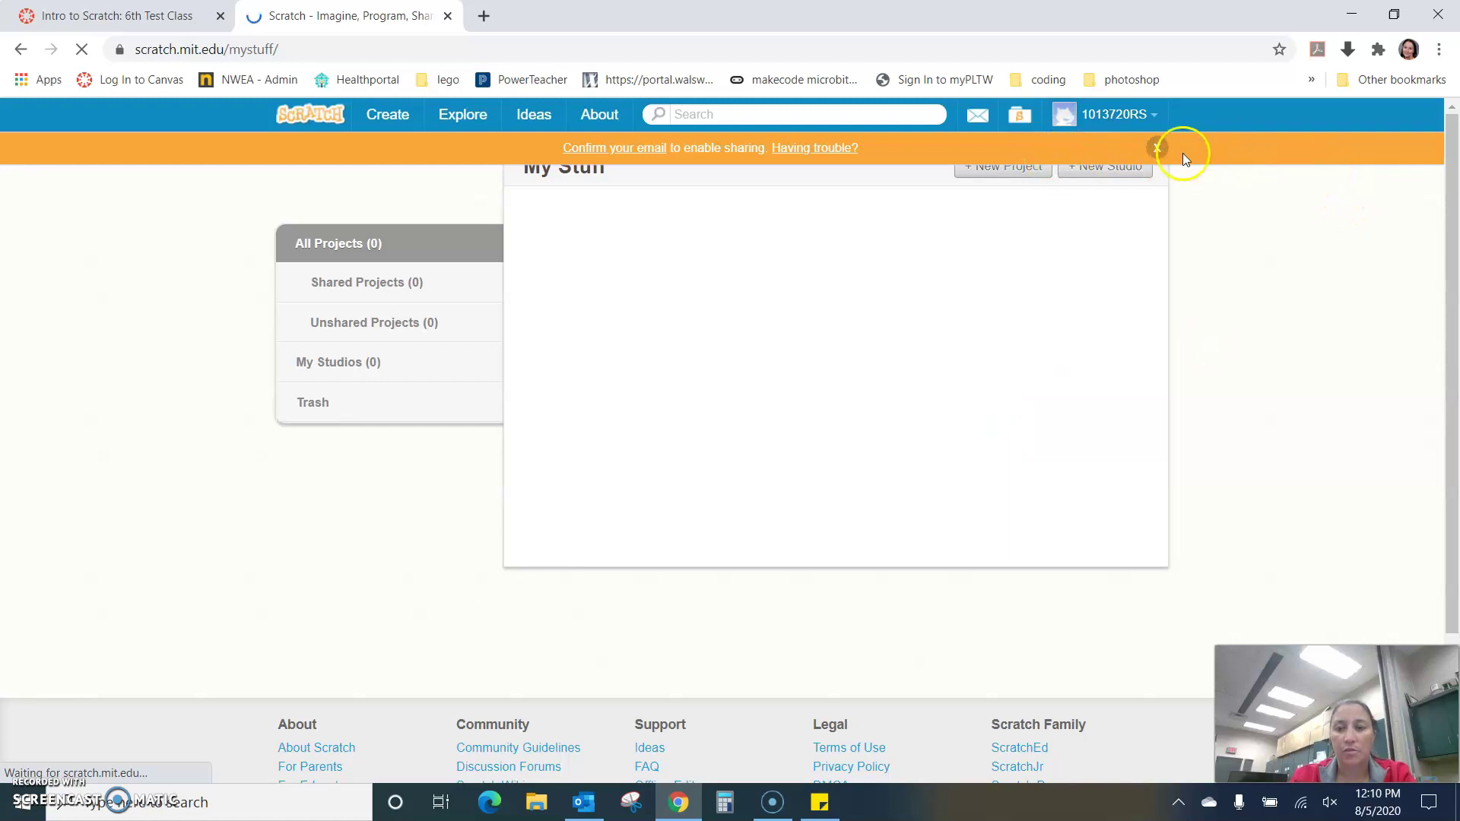
{"action": "left_click", "coordinate": [1157, 148]}
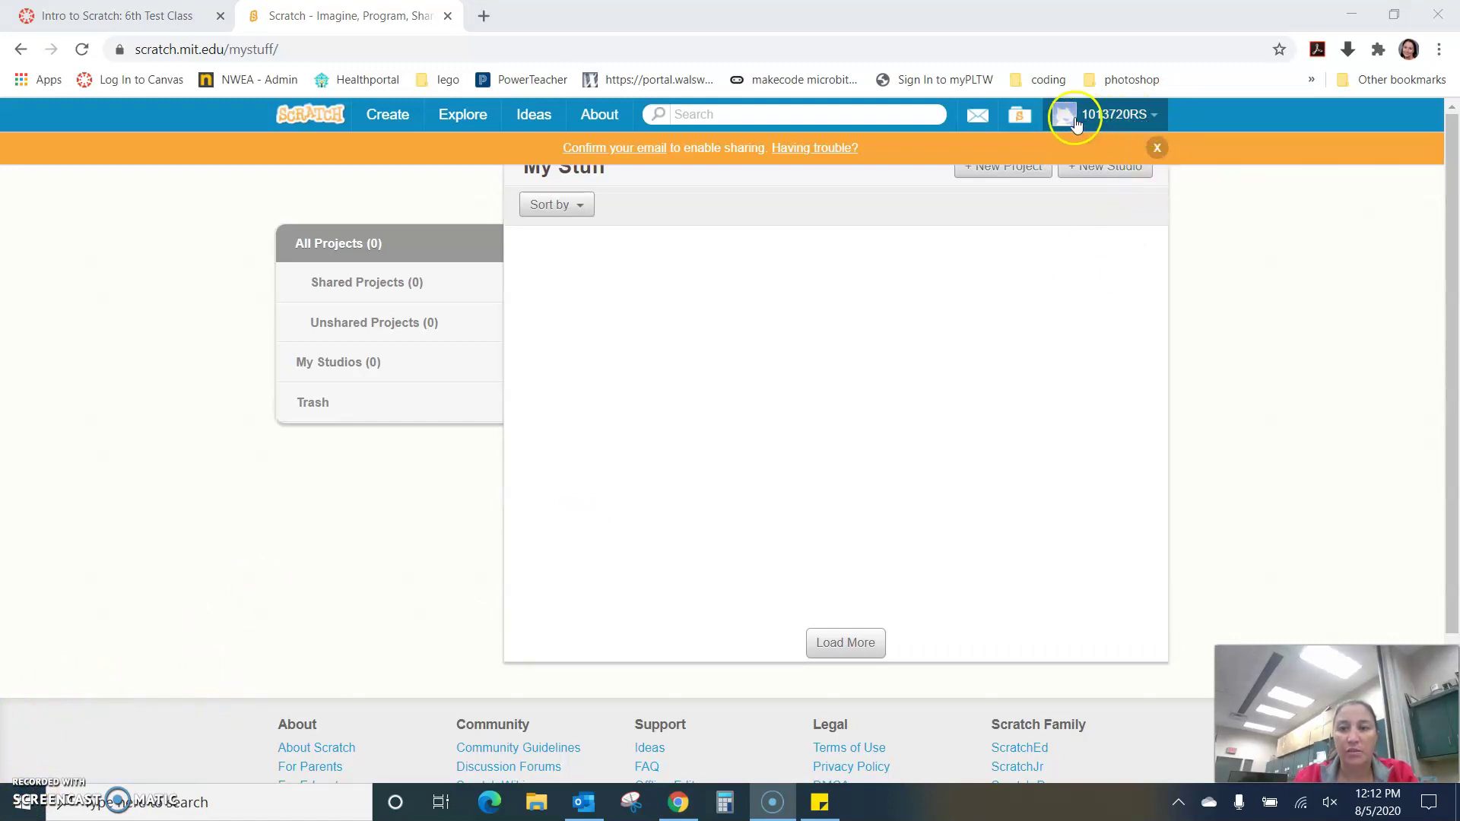
{"action": "left_click", "coordinate": [388, 115]}
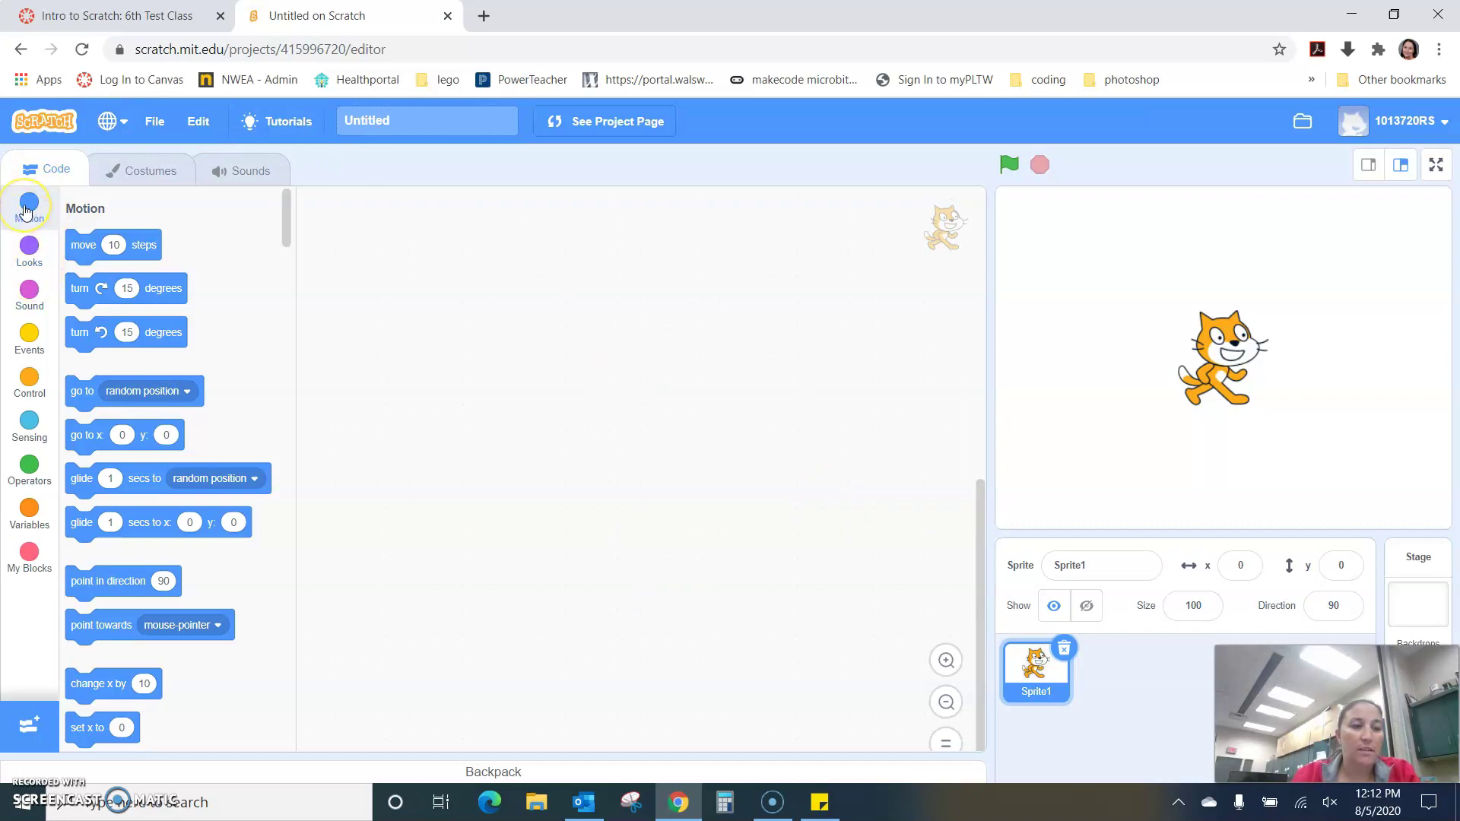
- Browse each block category from Motion to My Blocks, then view the cat's costumes
{"action": "left_click", "coordinate": [27, 211]}
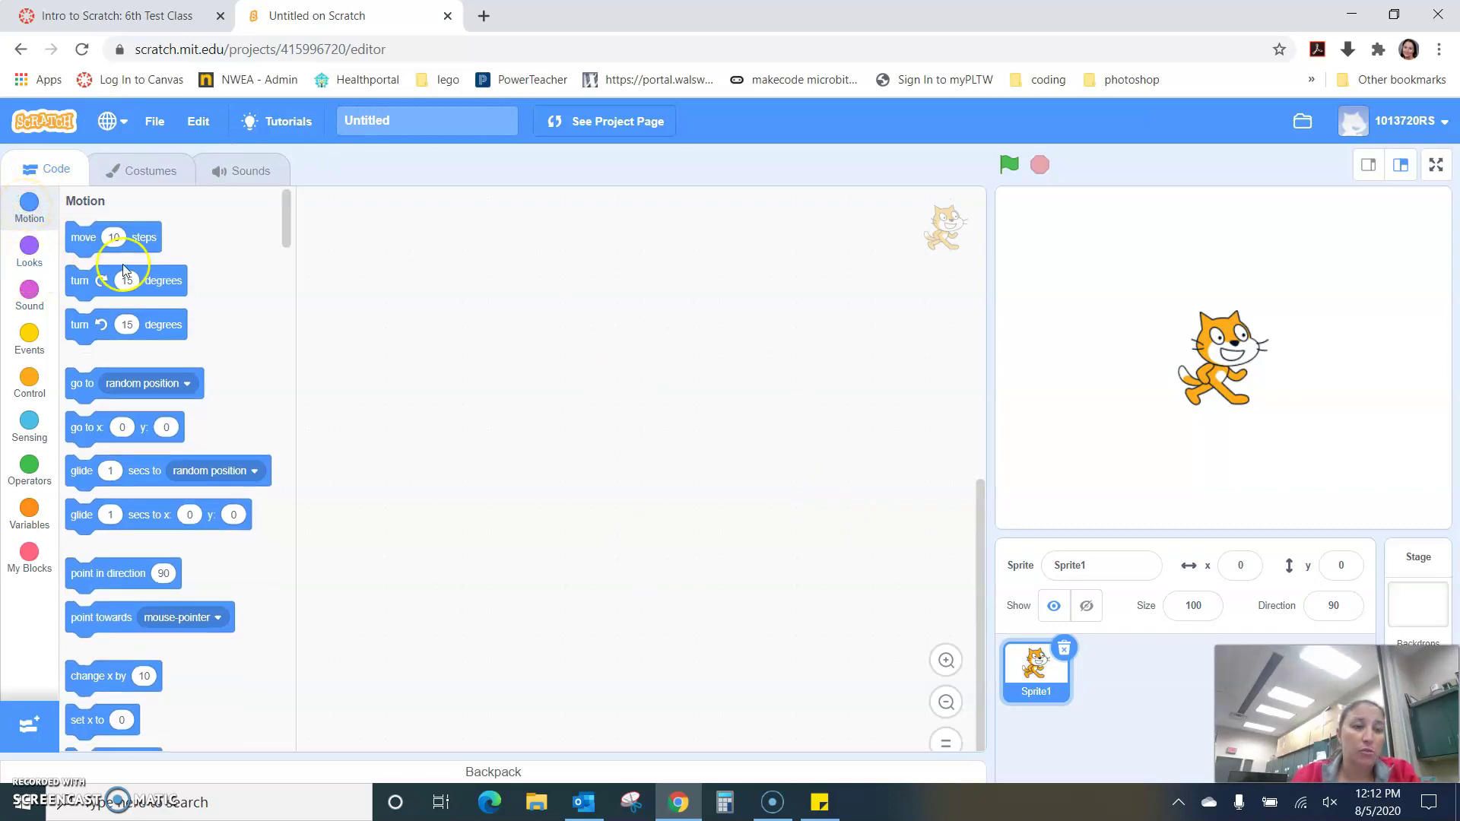
{"action": "scroll", "coordinate": [157, 541], "scroll_direction": "down", "scroll_amount": 3}
{"action": "scroll", "coordinate": [148, 582], "scroll_direction": "up", "scroll_amount": 3}
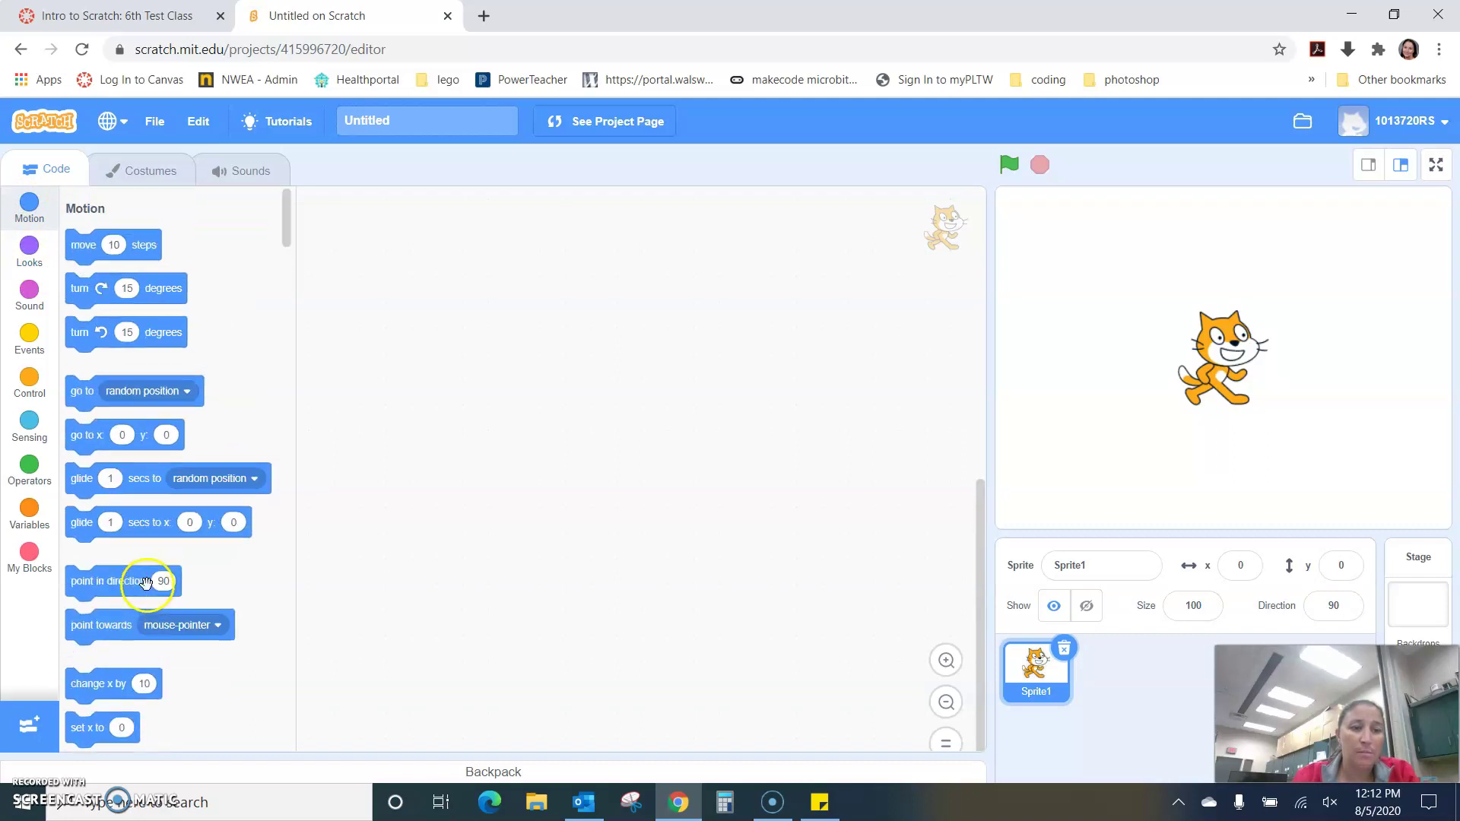
{"action": "left_click", "coordinate": [26, 251]}
{"action": "left_click", "coordinate": [25, 287]}
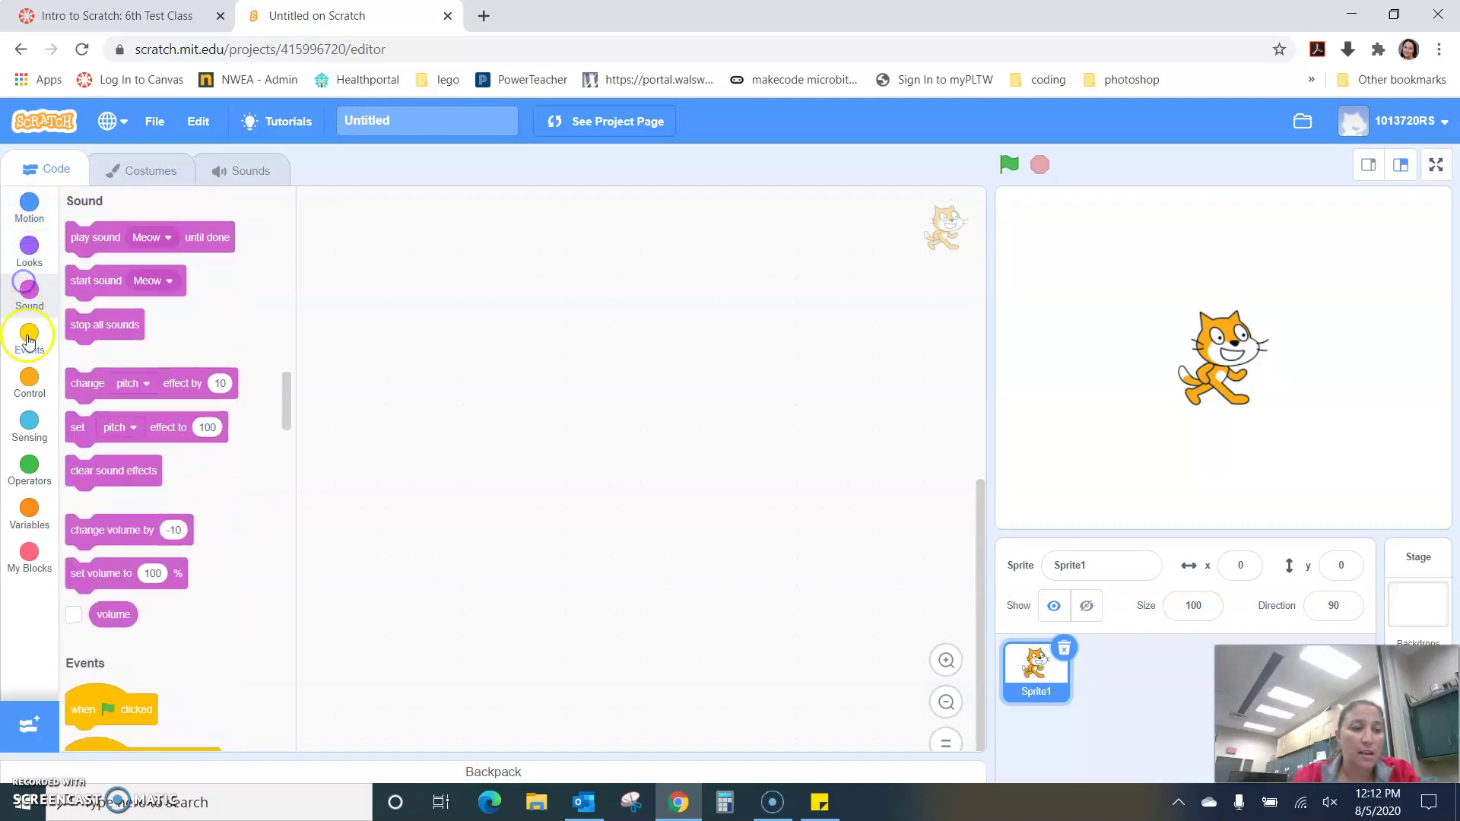
{"action": "left_click", "coordinate": [26, 337]}
{"action": "left_click", "coordinate": [25, 378]}
{"action": "left_click", "coordinate": [28, 422]}
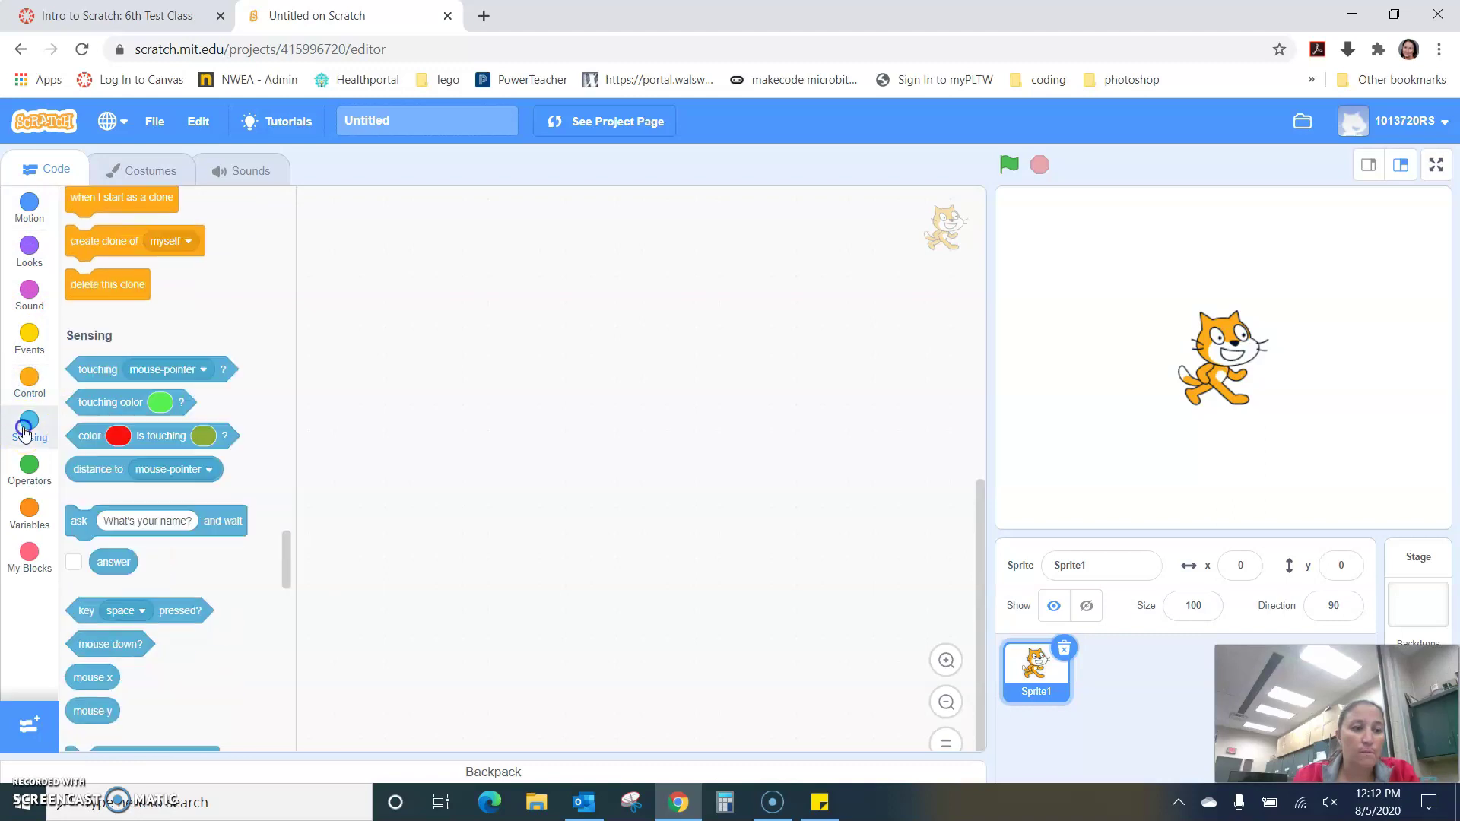
{"action": "left_click", "coordinate": [29, 466]}
{"action": "left_click", "coordinate": [28, 525]}
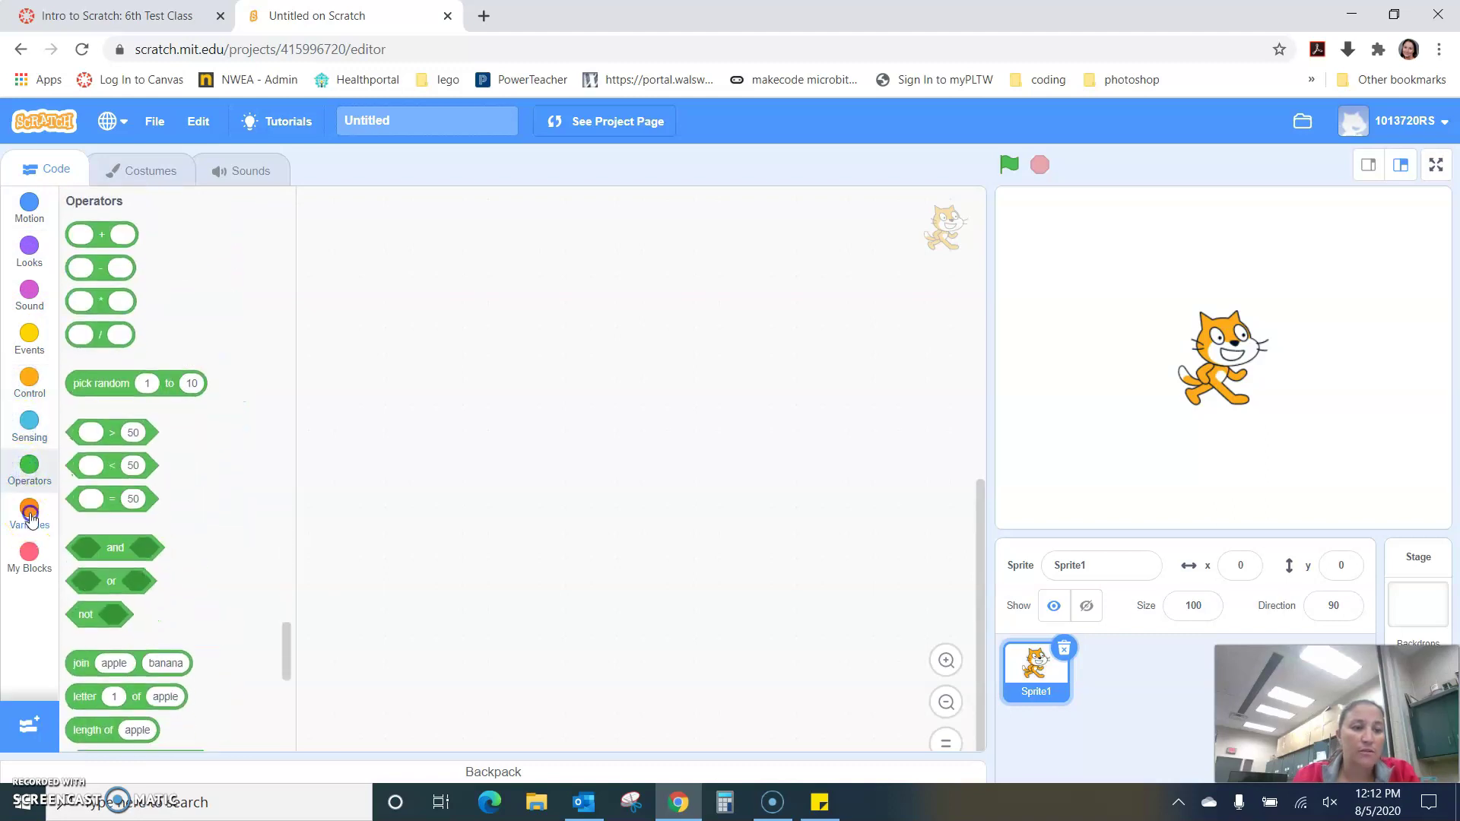
{"action": "left_click", "coordinate": [29, 558]}
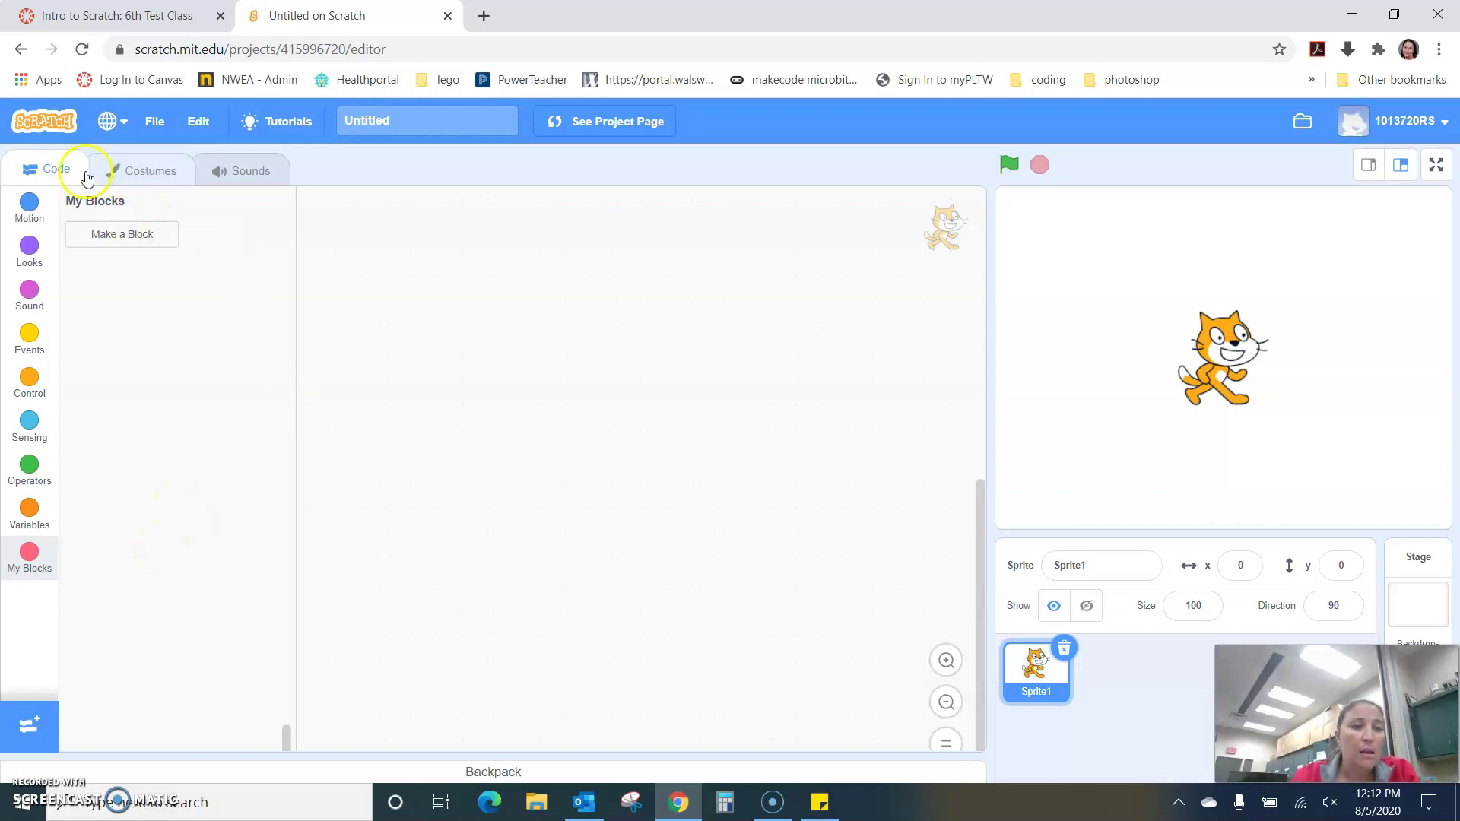
{"action": "left_click", "coordinate": [133, 178]}
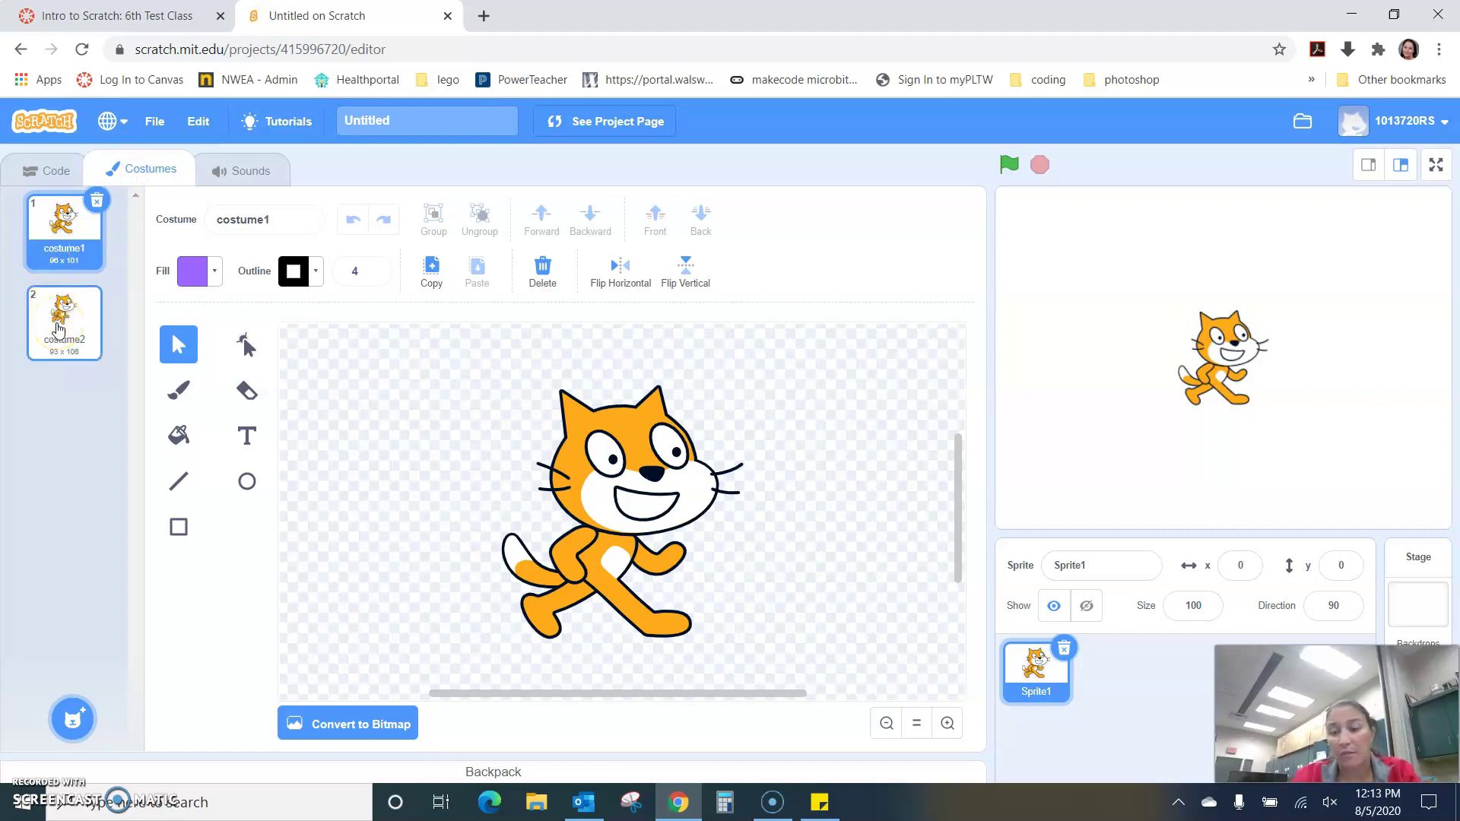
{"action": "left_click", "coordinate": [1079, 565]}
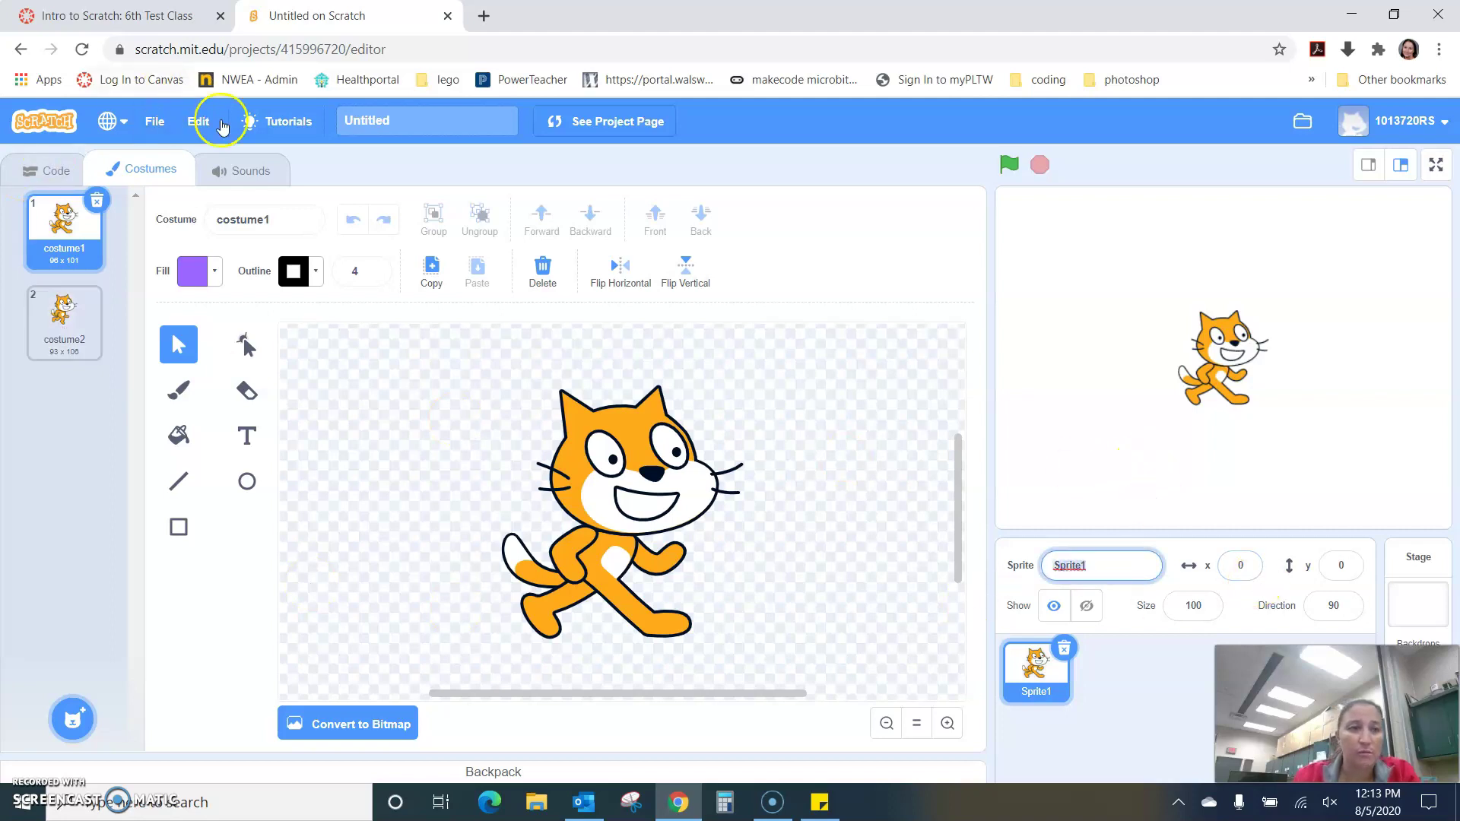
{"action": "left_click", "coordinate": [245, 171]}
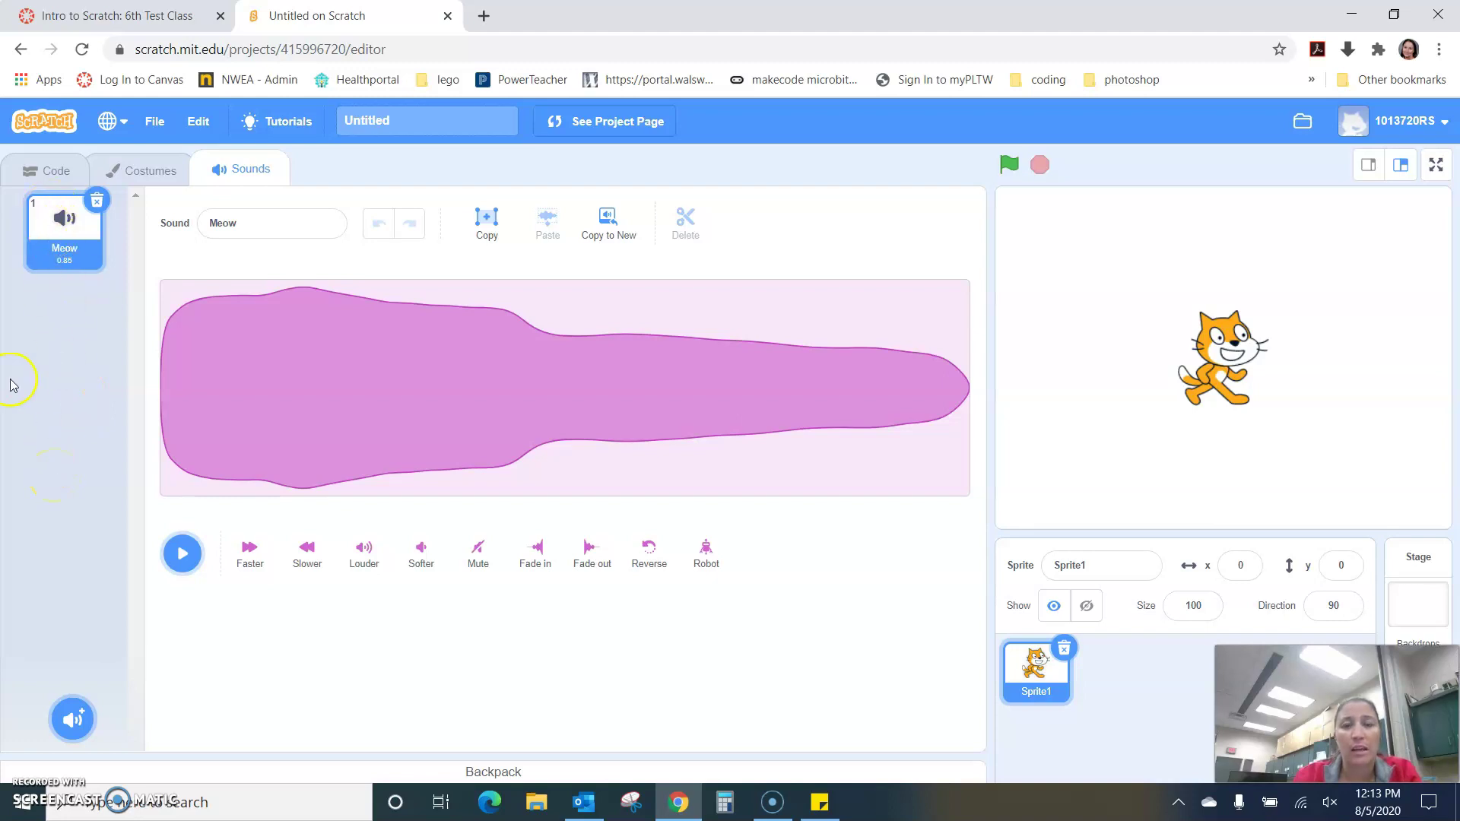
{"action": "left_click", "coordinate": [56, 170]}
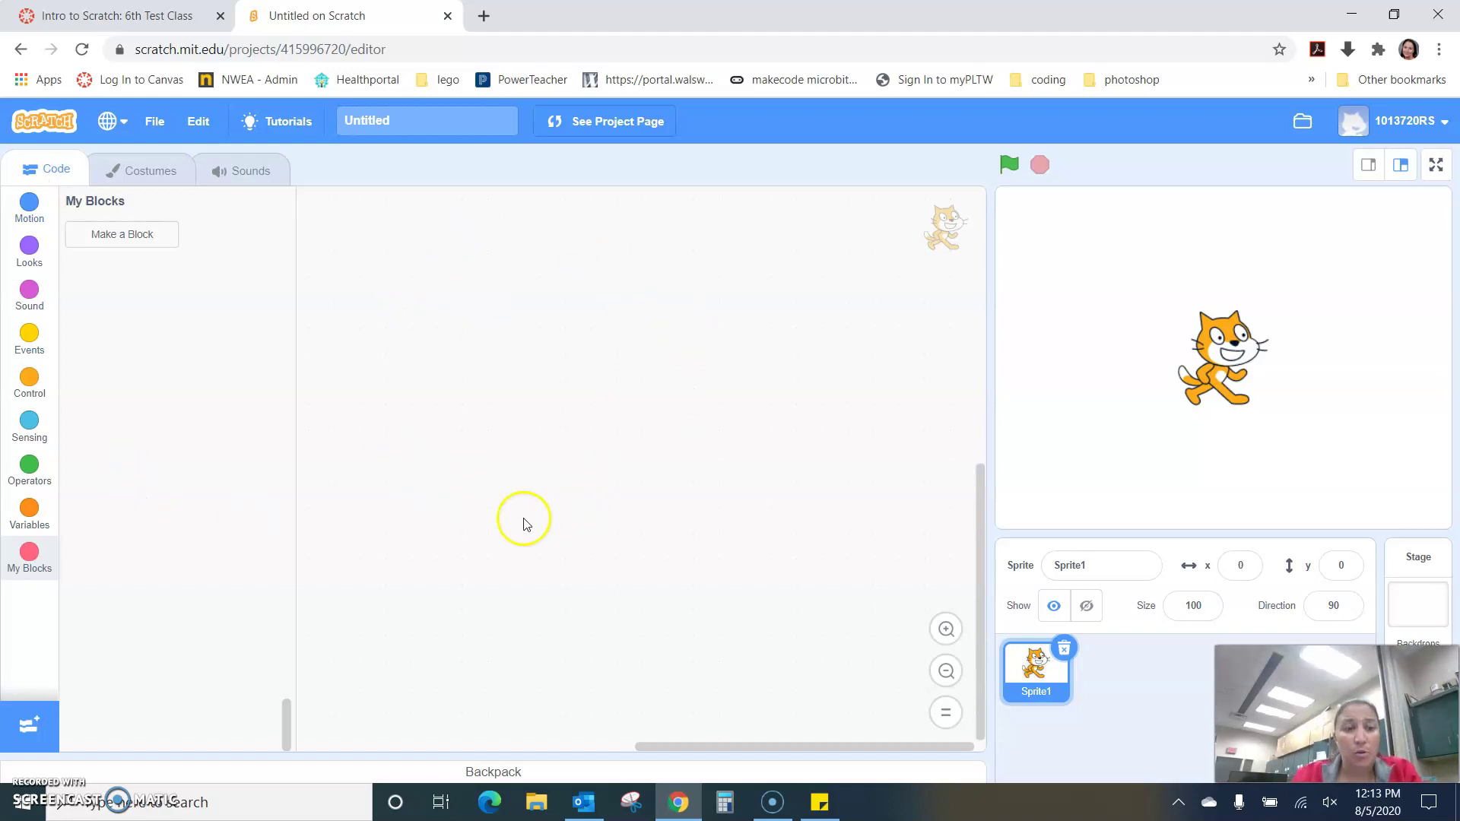
- Show the Motion blocks again, leaving the scripts area empty
{"action": "left_click", "coordinate": [29, 204]}
{"action": "left_click_drag", "start_coordinate": [79, 237], "coordinate": [139, 268]}
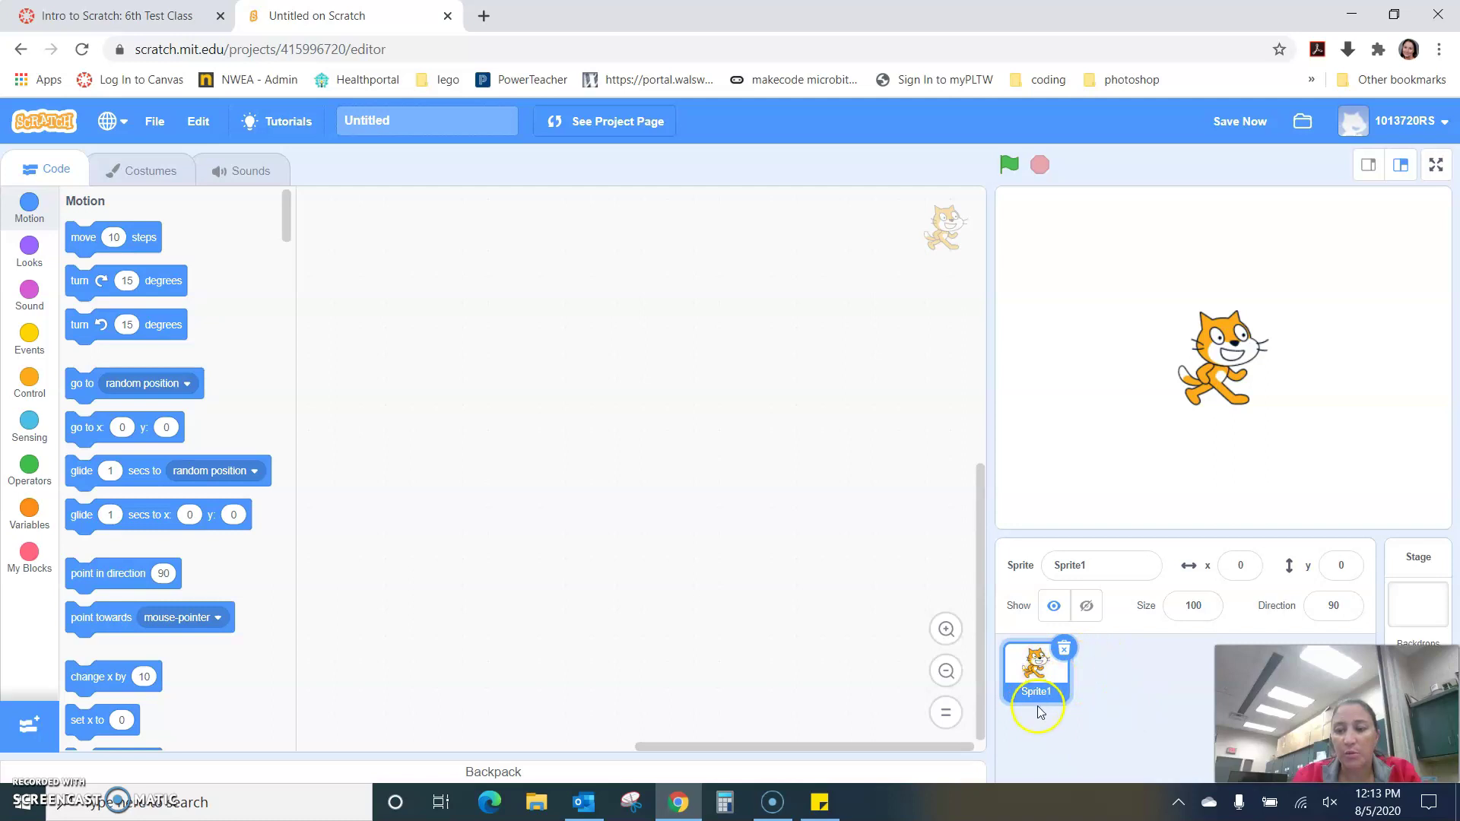
{"action": "left_click_drag", "start_coordinate": [1419, 492], "coordinate": [1402, 645]}
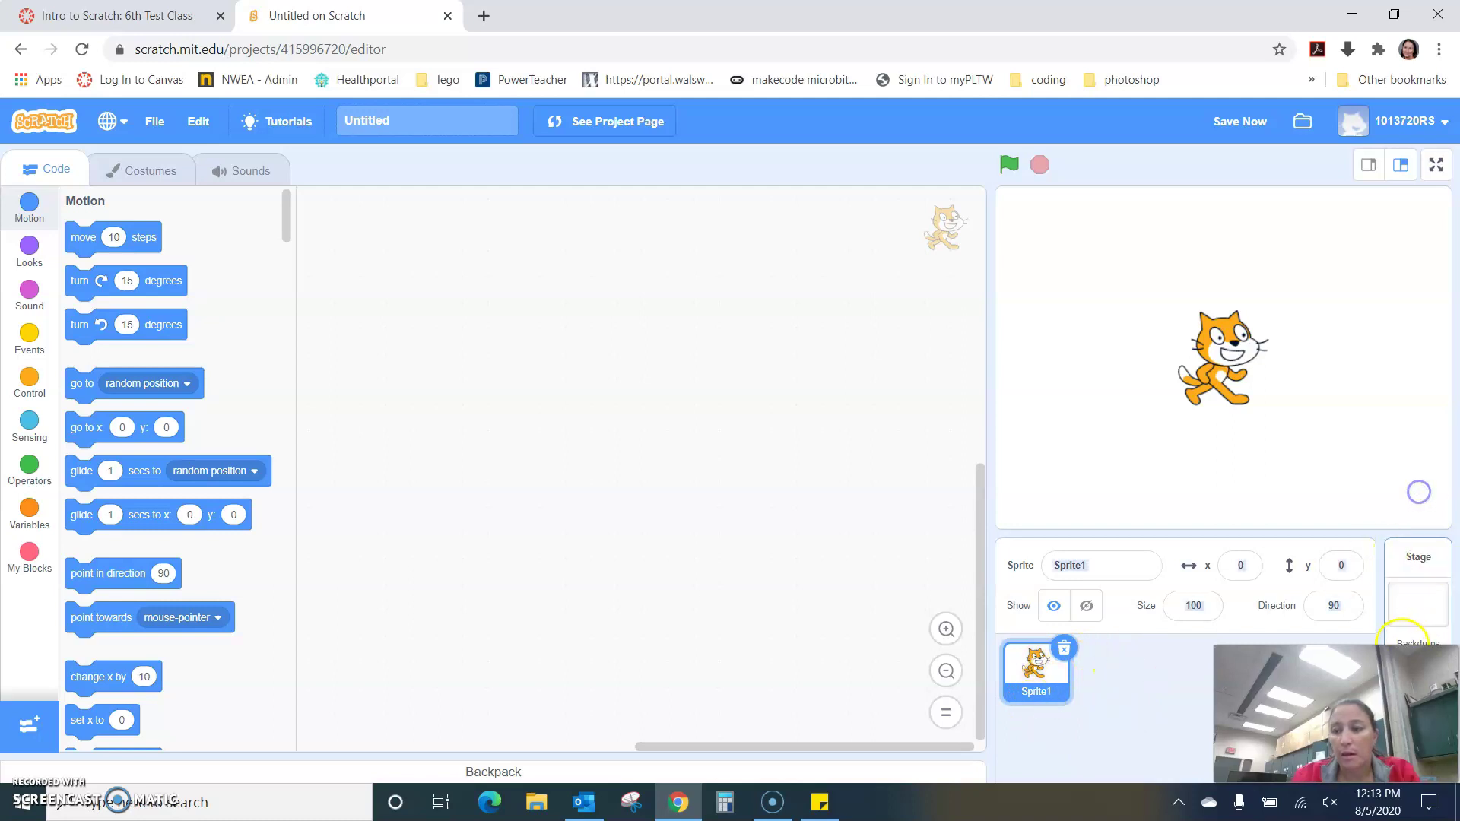
{"action": "left_click", "coordinate": [1397, 677]}
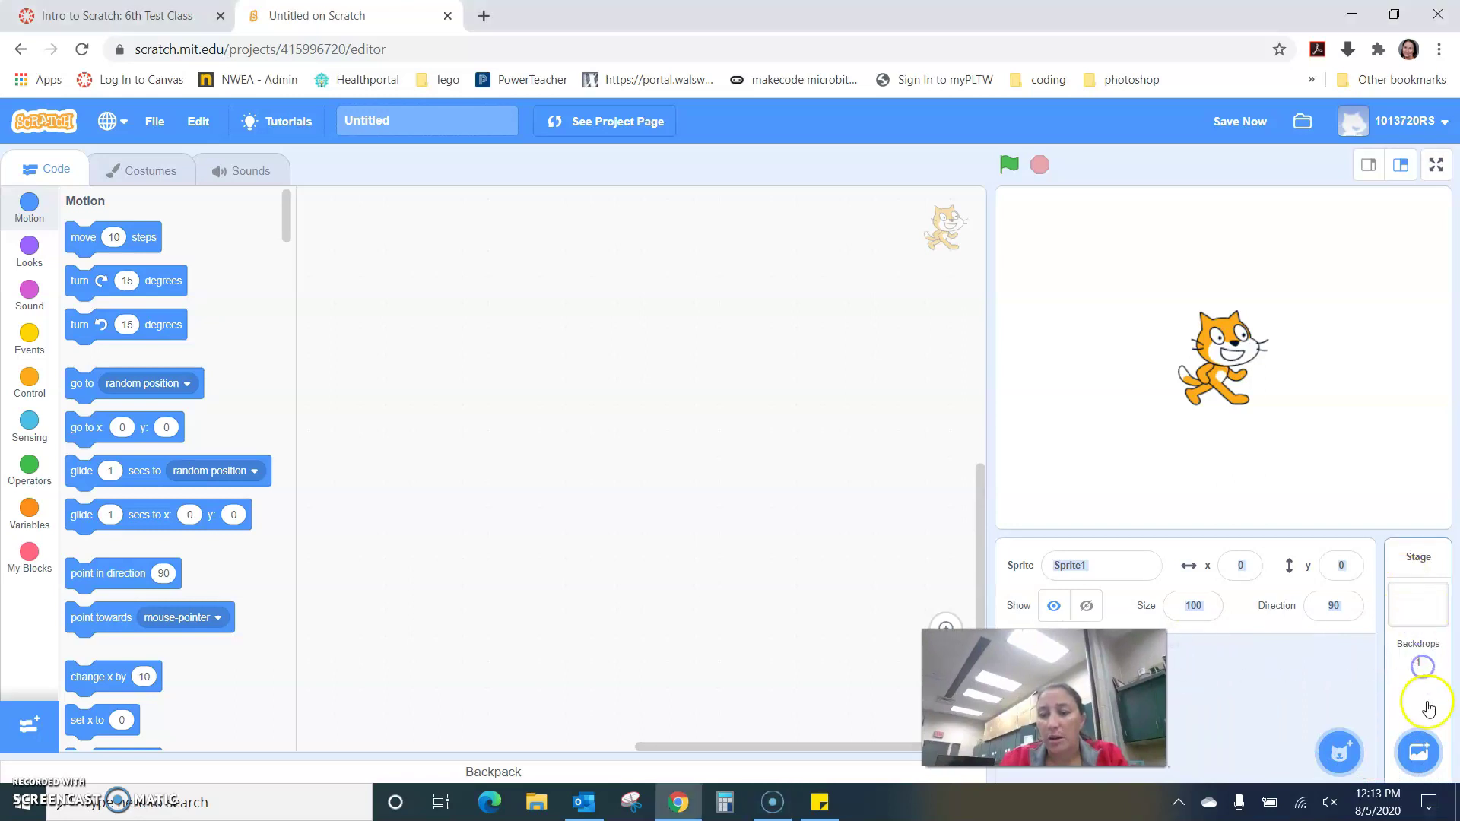
- Select the stage and add the Arctic backdrop from the backdrop library
{"action": "mouse_move", "coordinate": [1422, 654]}
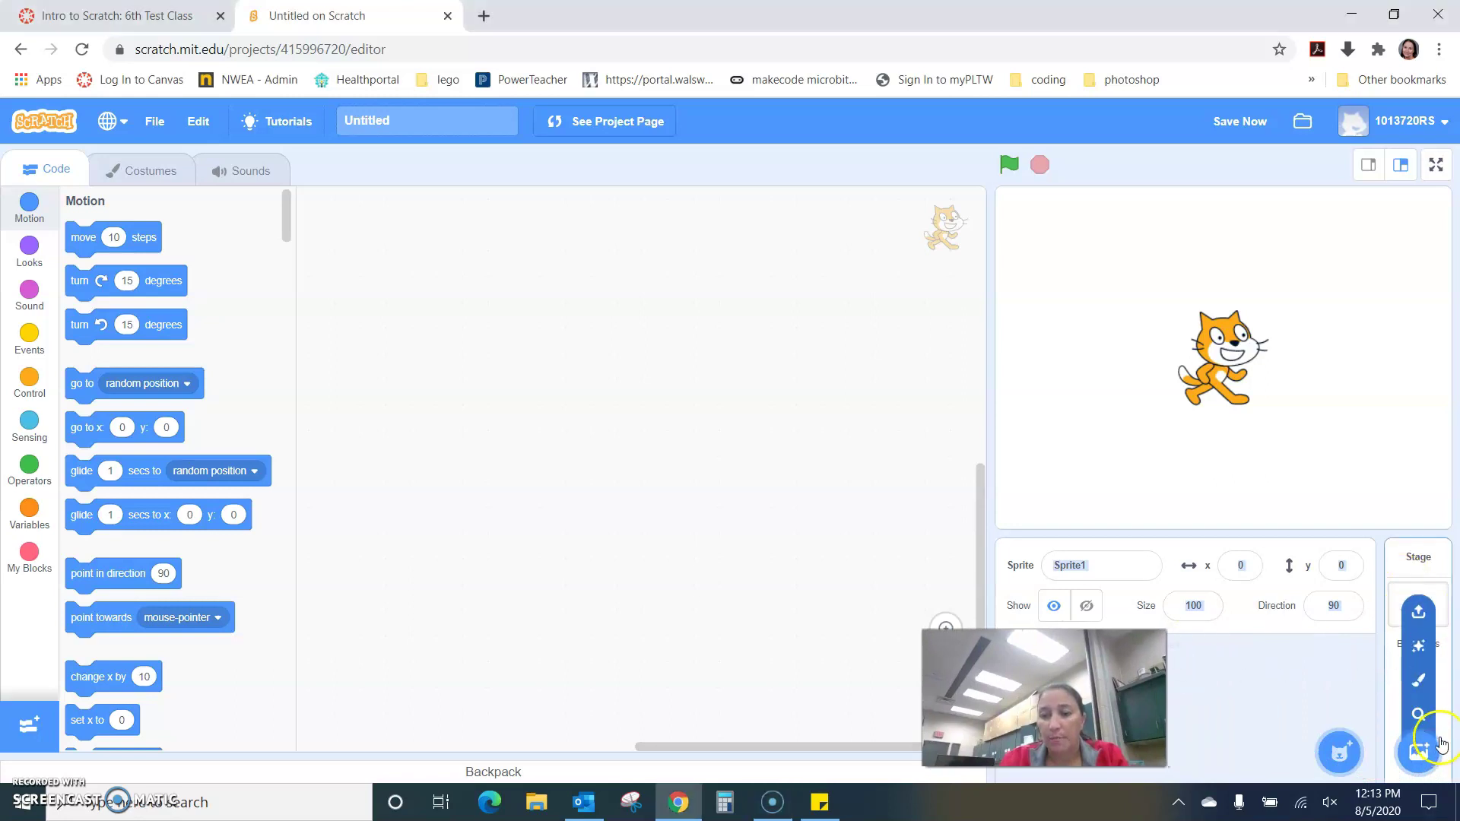
{"action": "left_click", "coordinate": [1418, 567]}
{"action": "left_click", "coordinate": [1418, 753]}
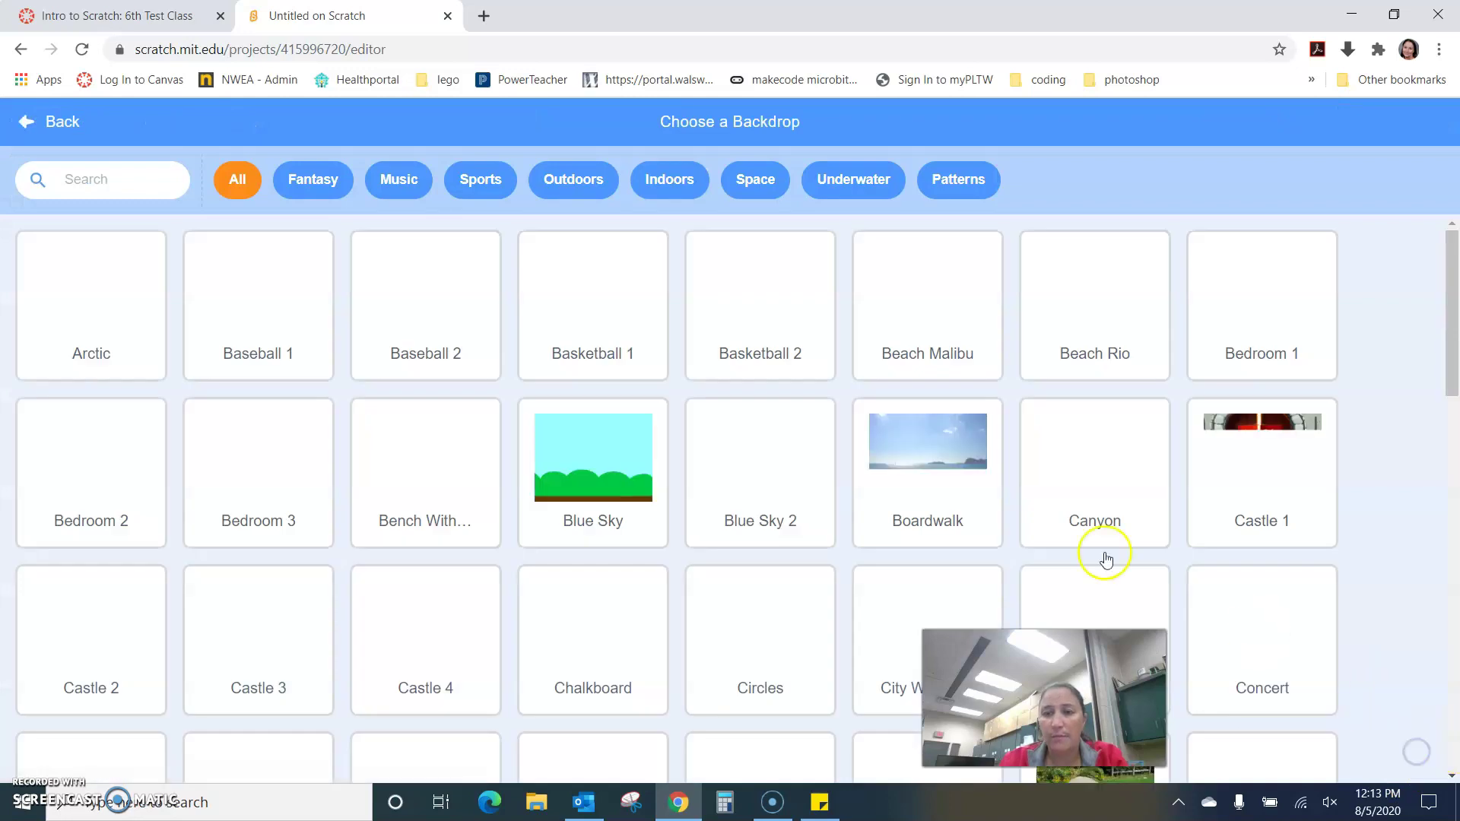
{"action": "left_click", "coordinate": [114, 326]}
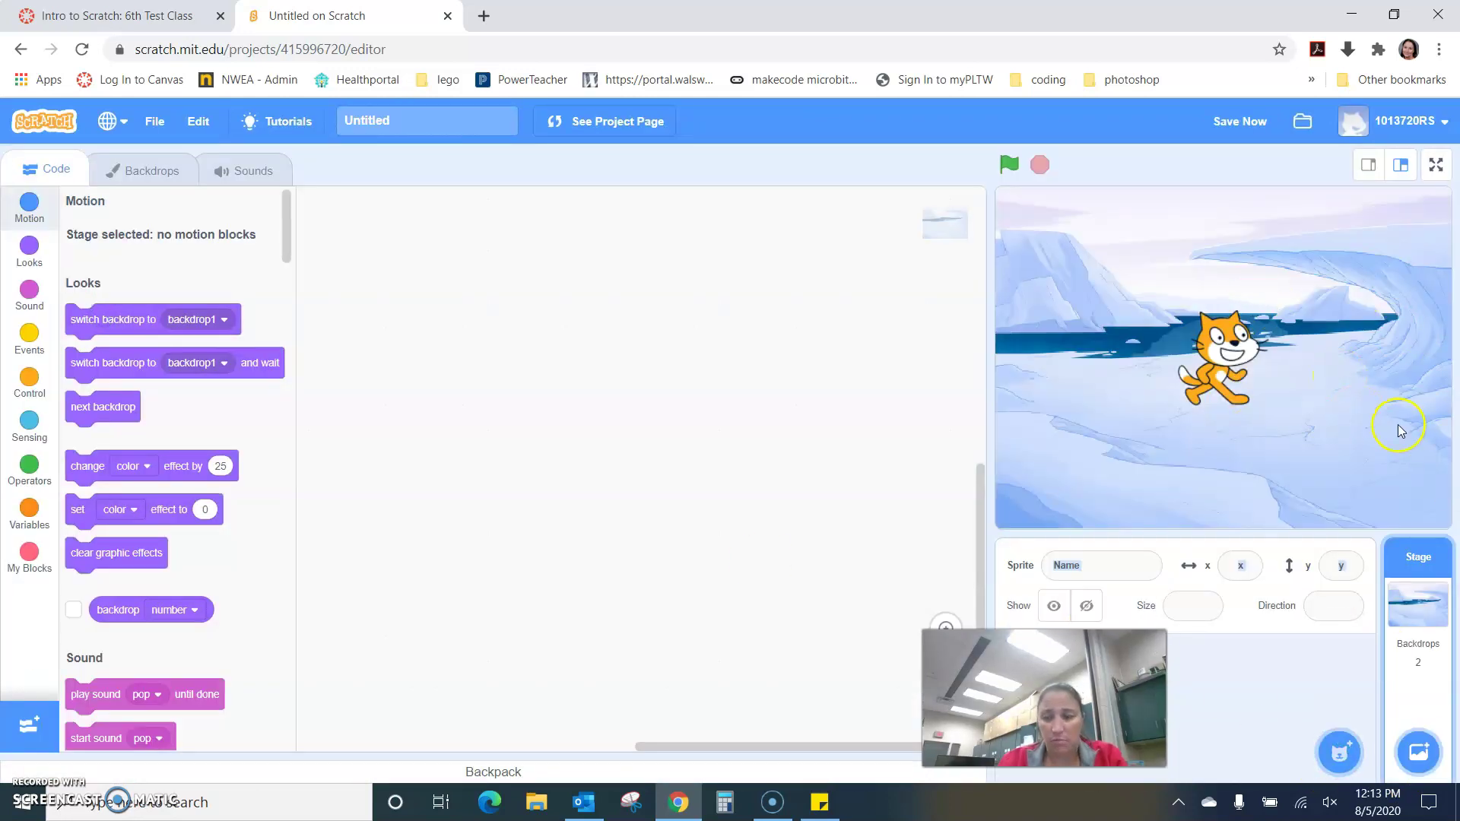
{"action": "left_click_drag", "start_coordinate": [1094, 684], "coordinate": [1369, 705]}
{"action": "left_click", "coordinate": [858, 466]}
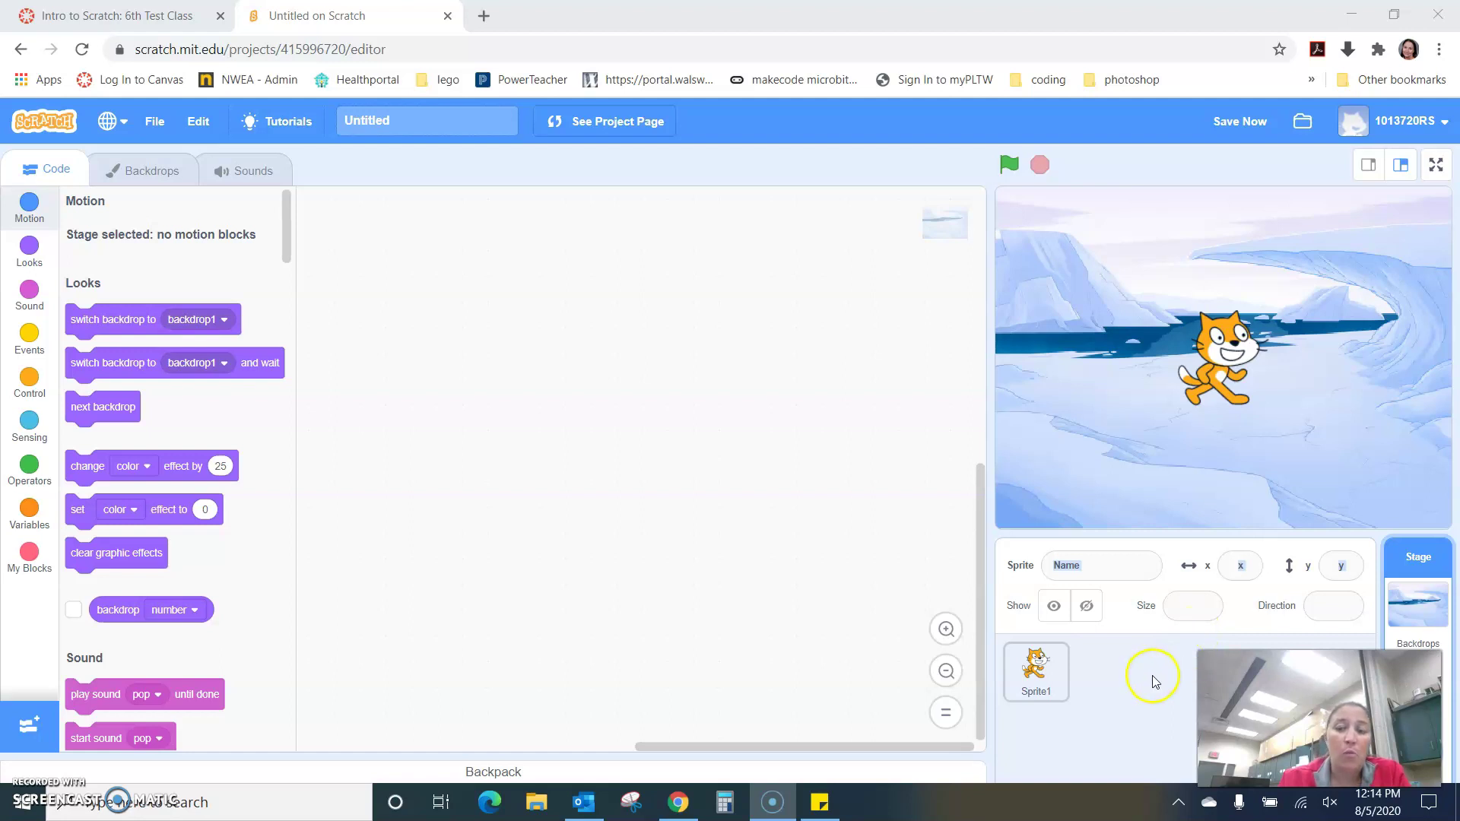
- Select Sprite1, the cat, and open the Choose a Sprite library
{"action": "left_click_drag", "start_coordinate": [1320, 718], "coordinate": [854, 672]}
{"action": "left_click", "coordinate": [1032, 672]}
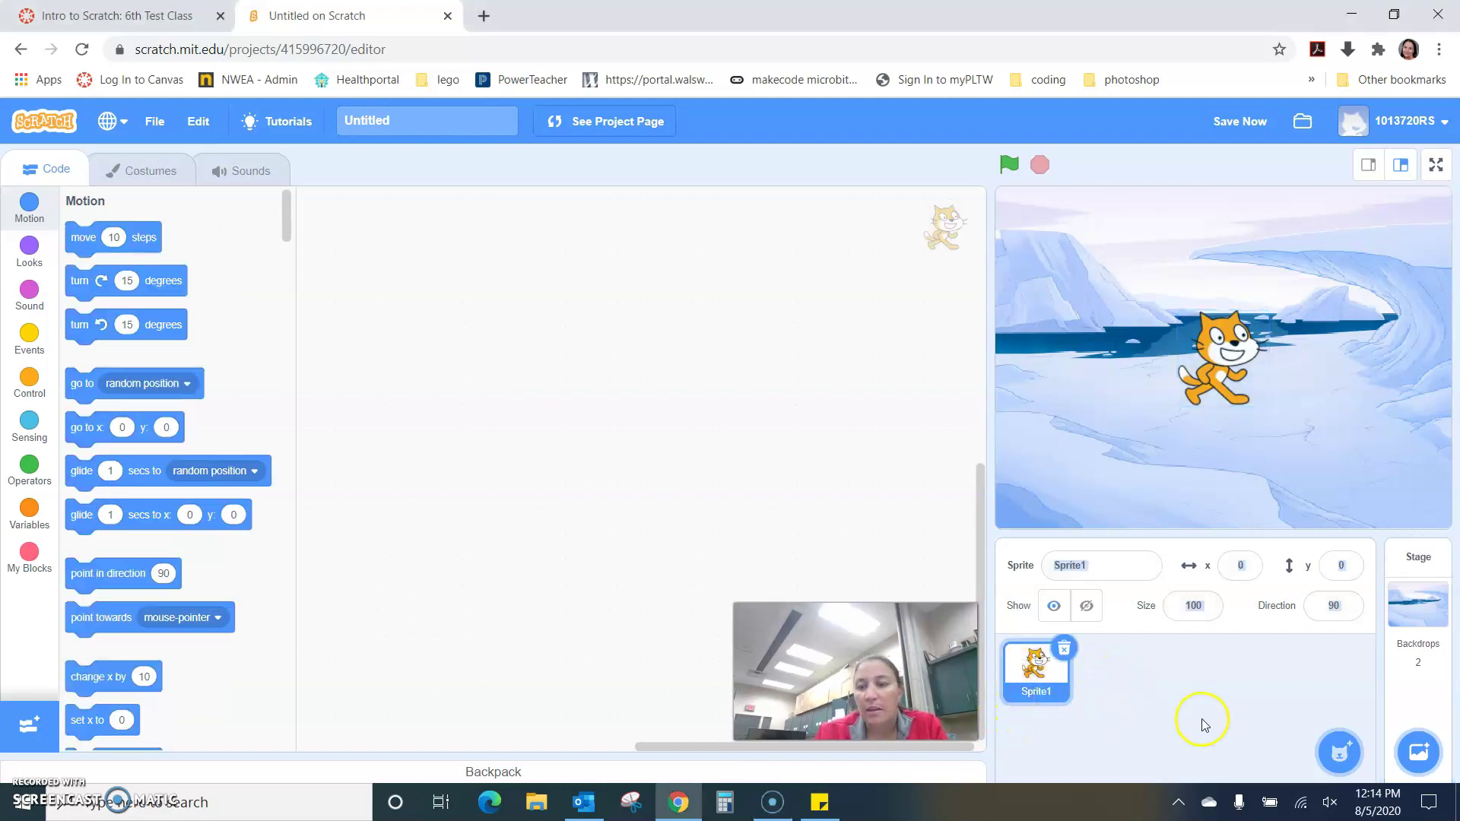
{"action": "mouse_move", "coordinate": [1344, 768]}
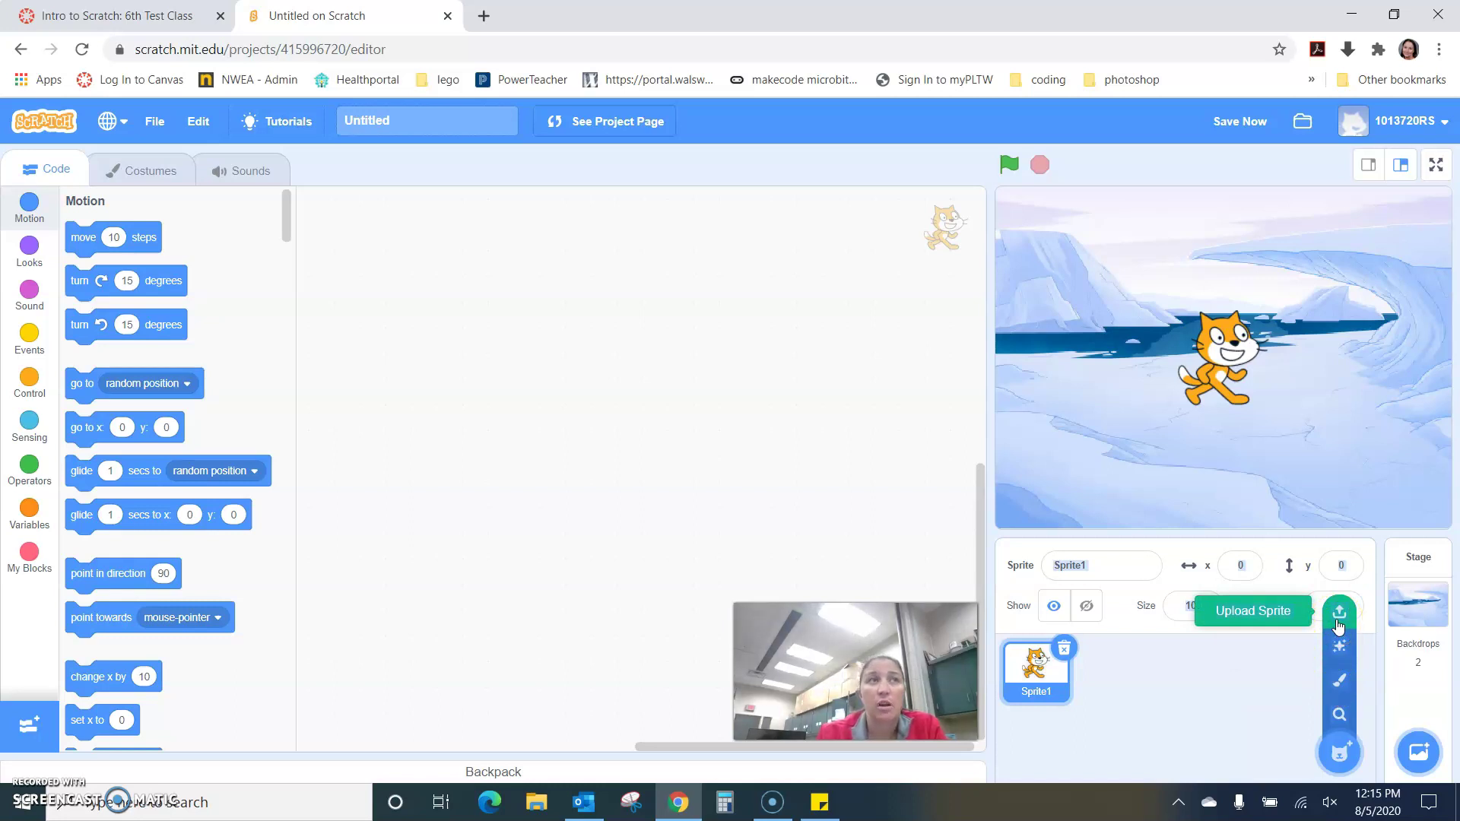
{"action": "left_click", "coordinate": [1337, 755]}
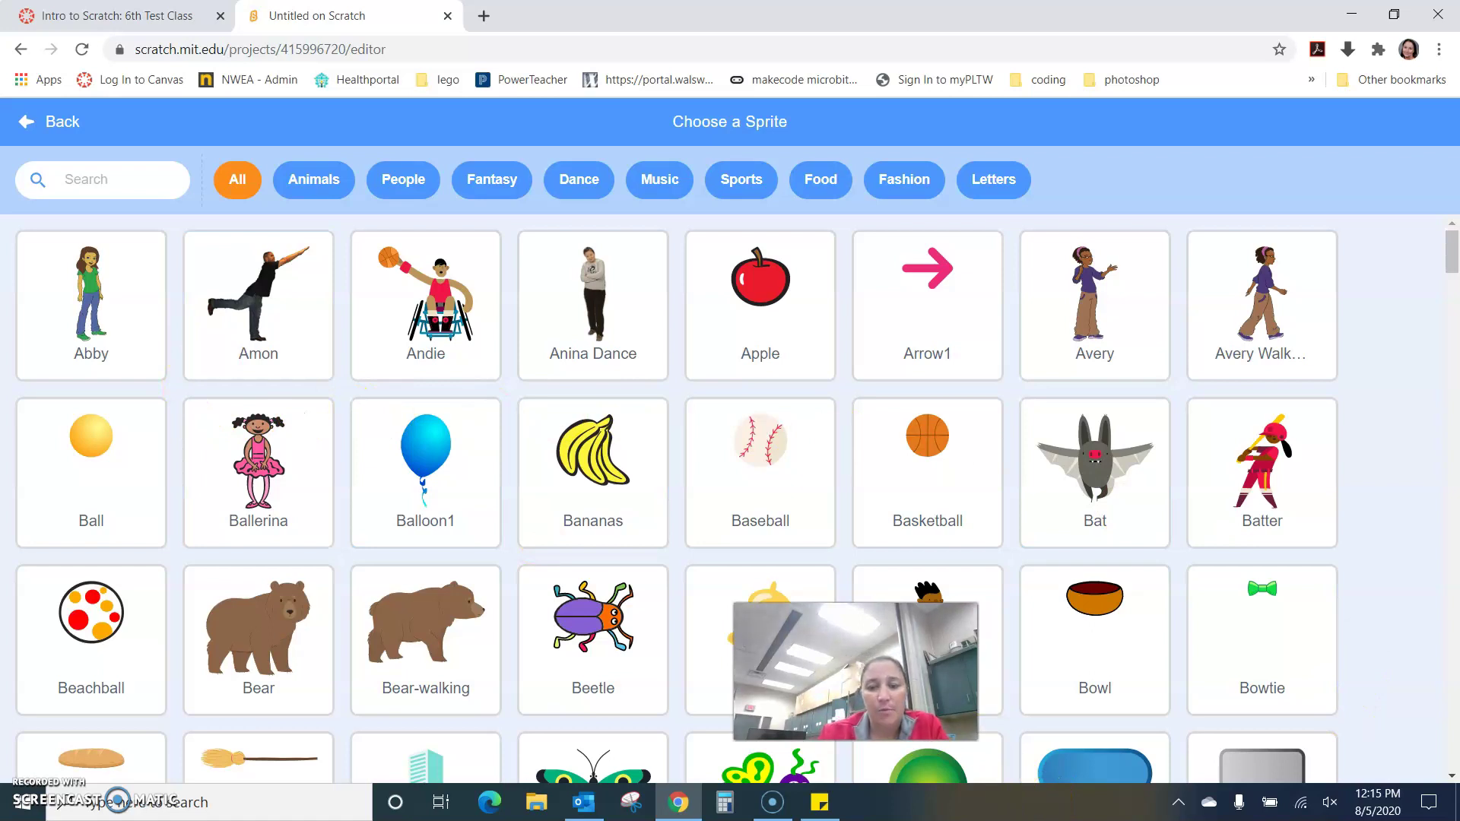
- Filter the sprite library by Animals, then People, and finally Fantasy
{"action": "key", "text": "alt+p"}
{"action": "left_click_drag", "start_coordinate": [855, 671], "coordinate": [1338, 715]}
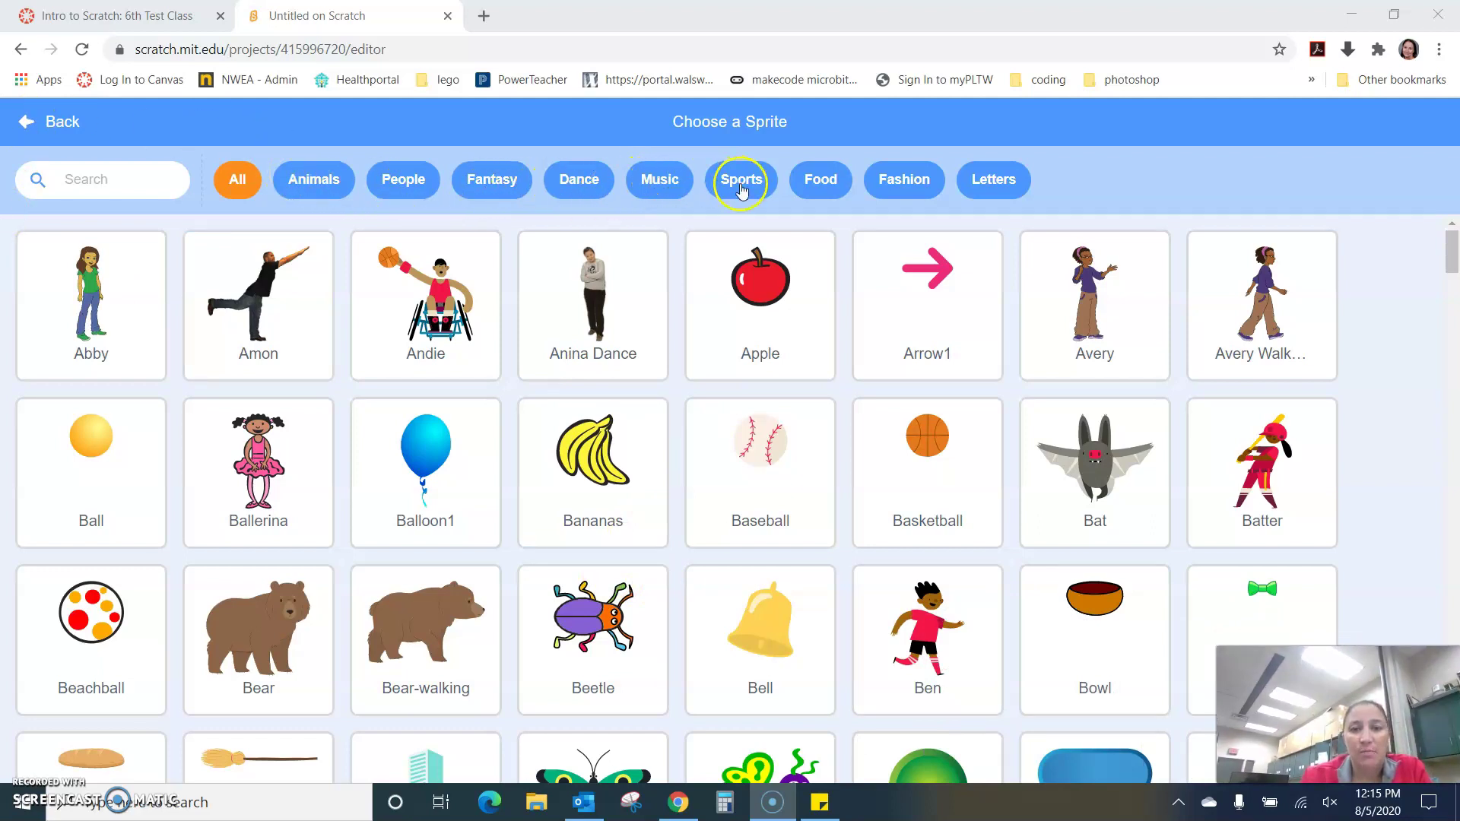
{"action": "left_click", "coordinate": [334, 195]}
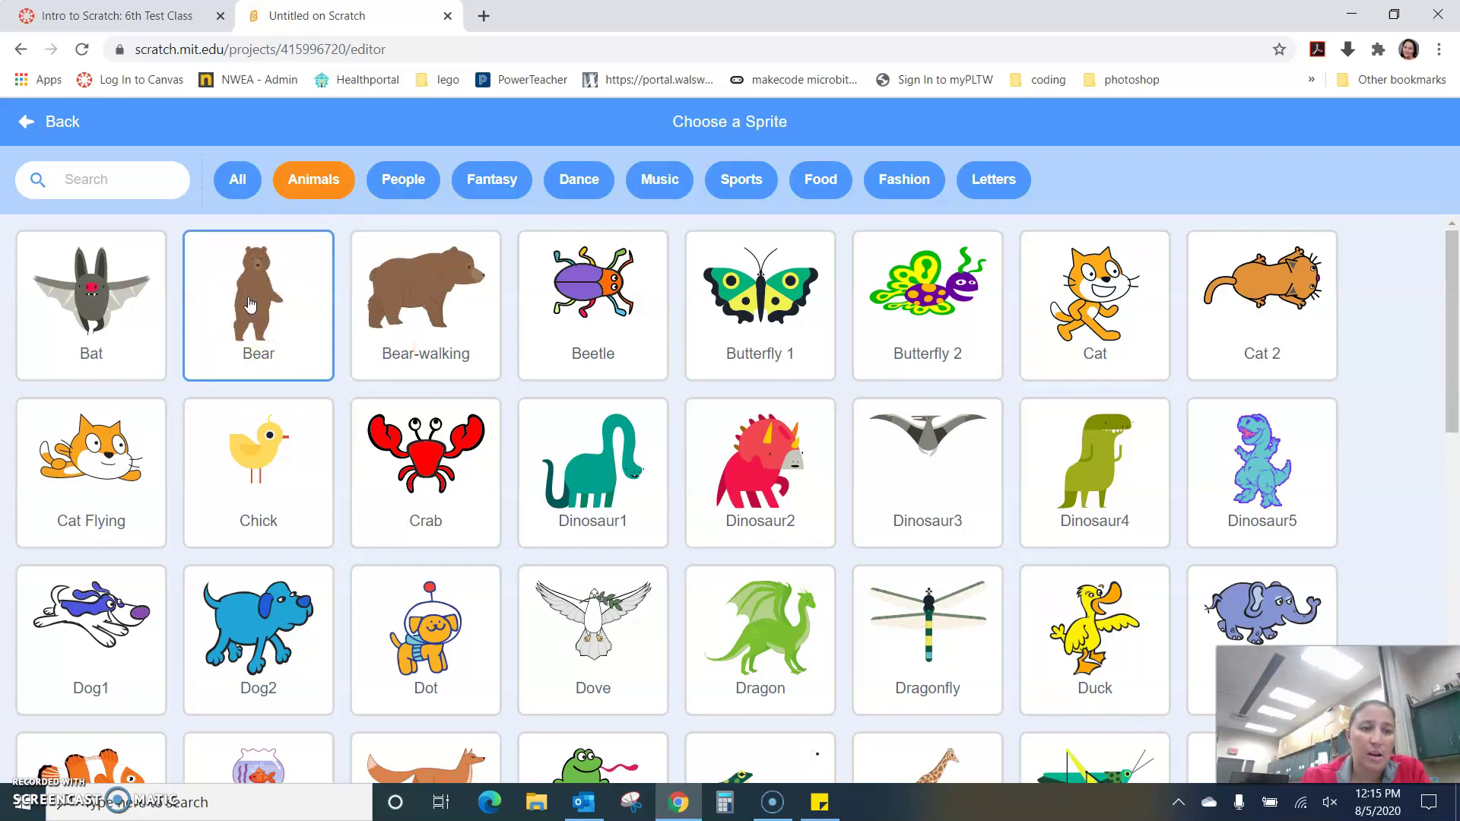
{"action": "left_click", "coordinate": [107, 320]}
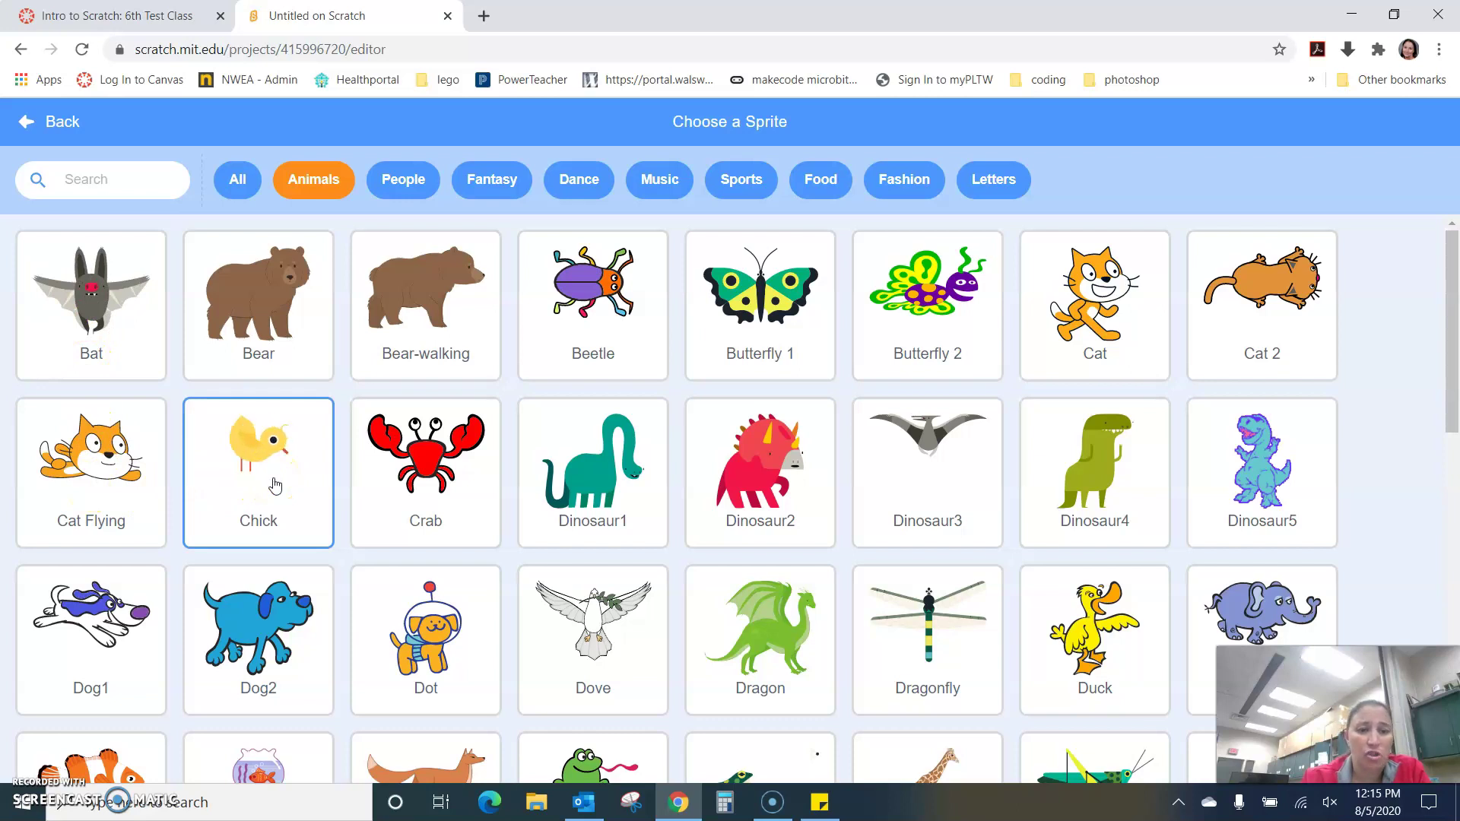
{"action": "left_click", "coordinate": [423, 188]}
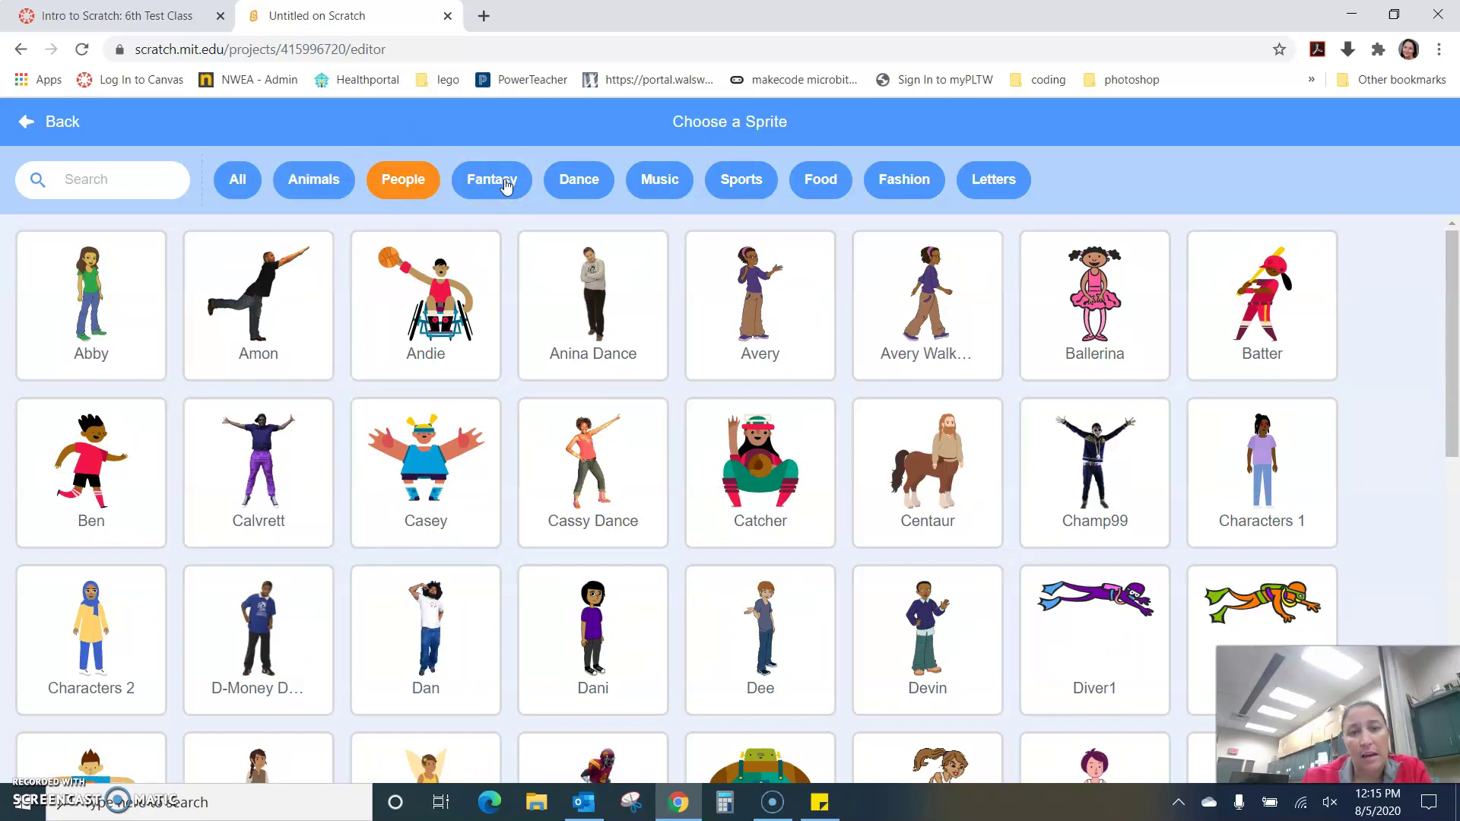
{"action": "left_click", "coordinate": [504, 201]}
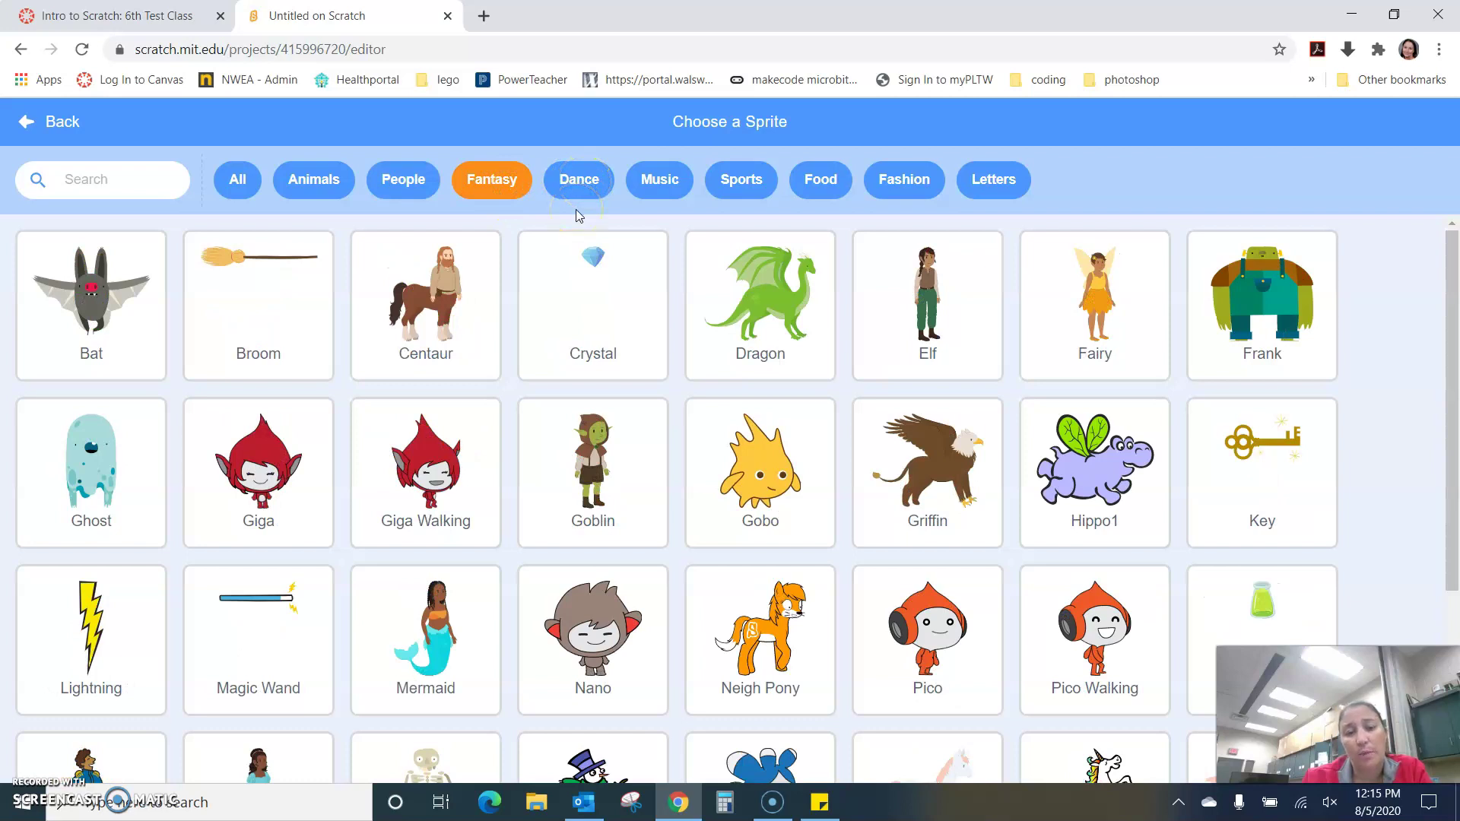
{"action": "left_click", "coordinate": [772, 808]}
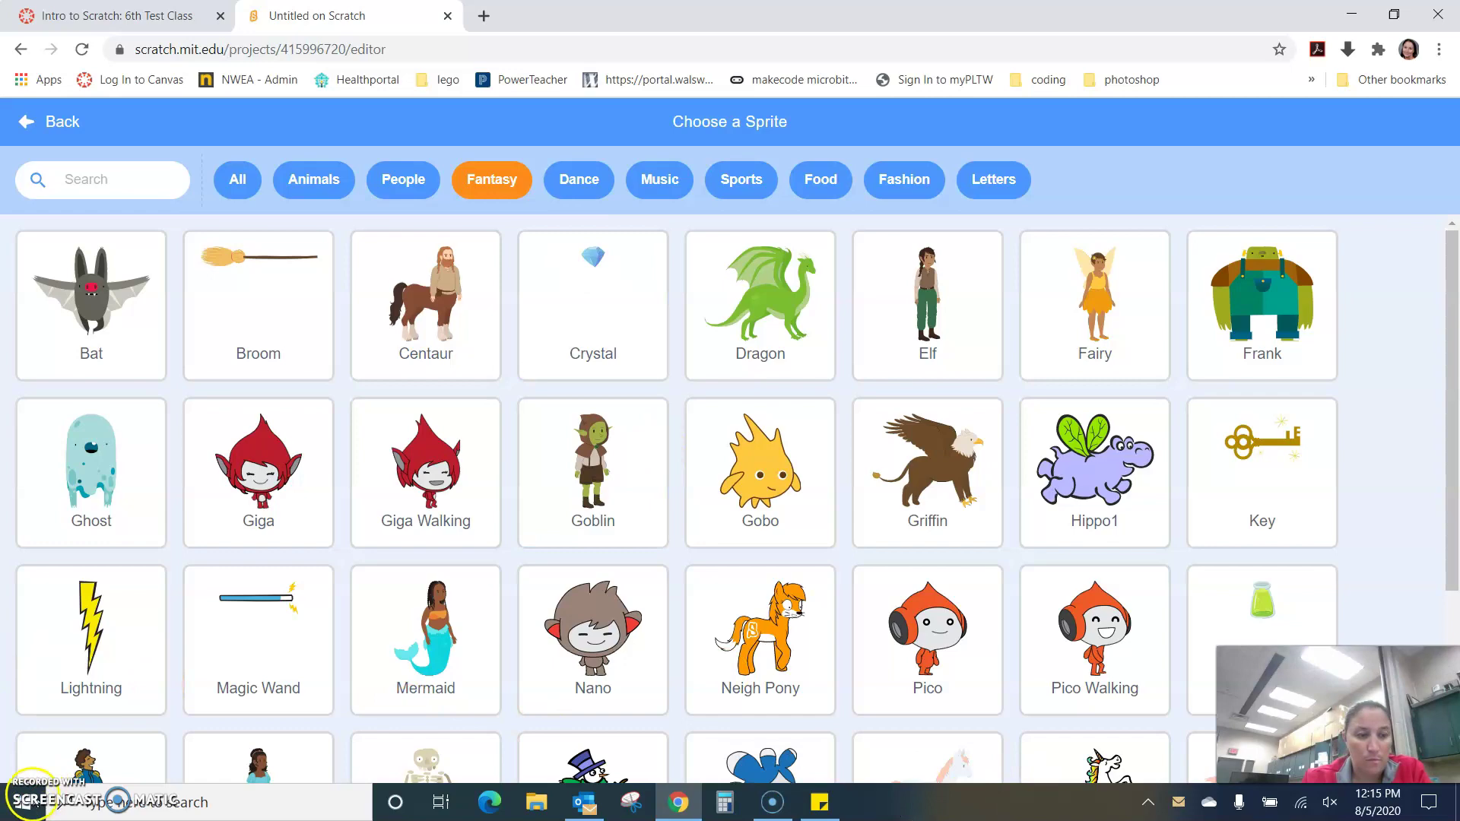